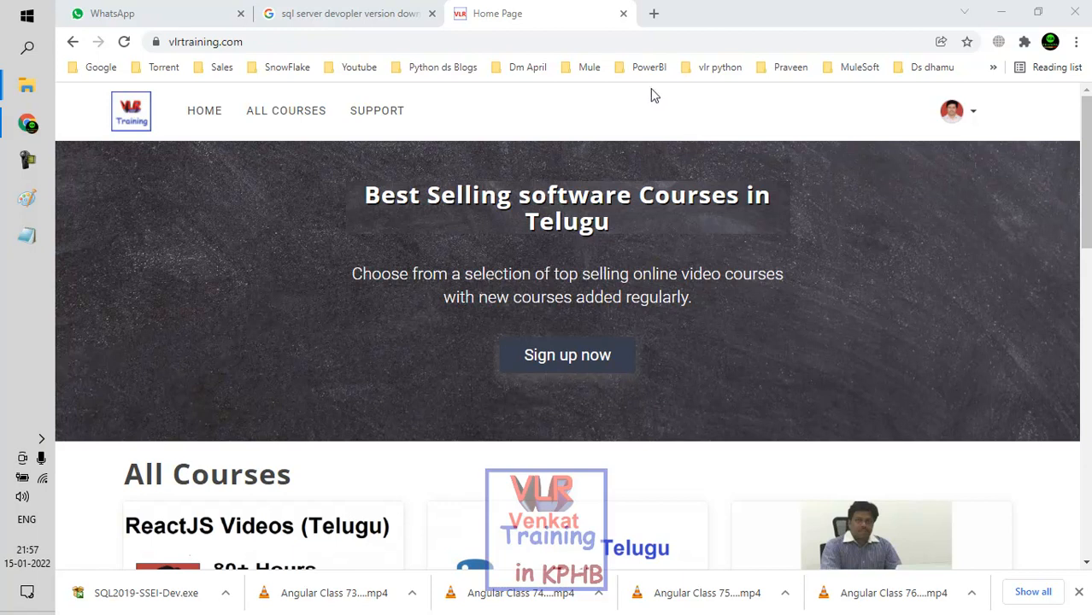
# Step: Open vlrtraining.com in a new tab and look through the courses on its home page
pyautogui.click(654, 13)
pyautogui.click(601, 42)
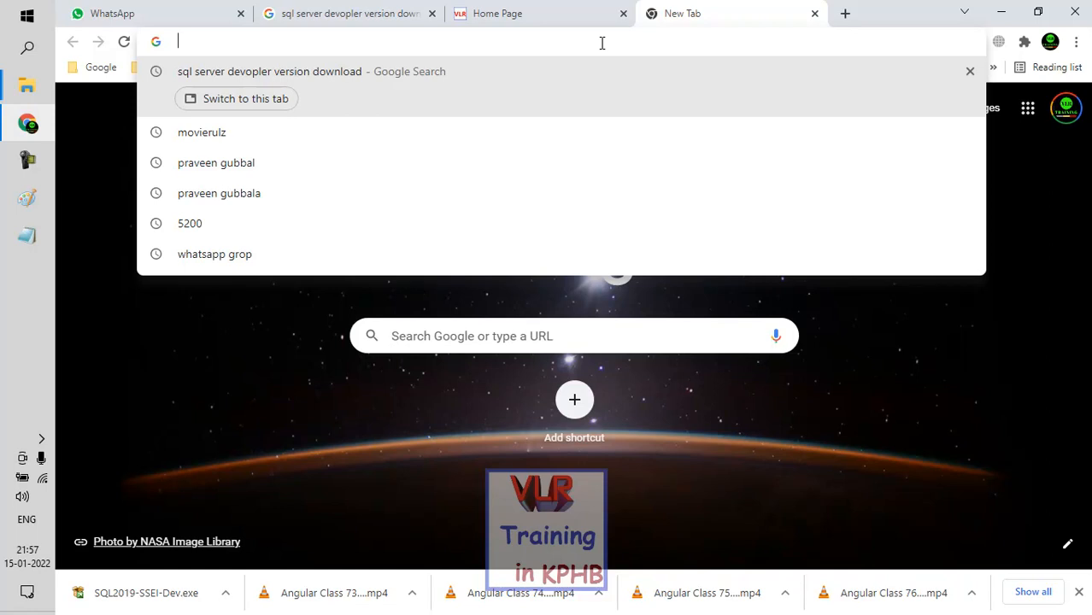
pyautogui.write('vlrtraining.com')
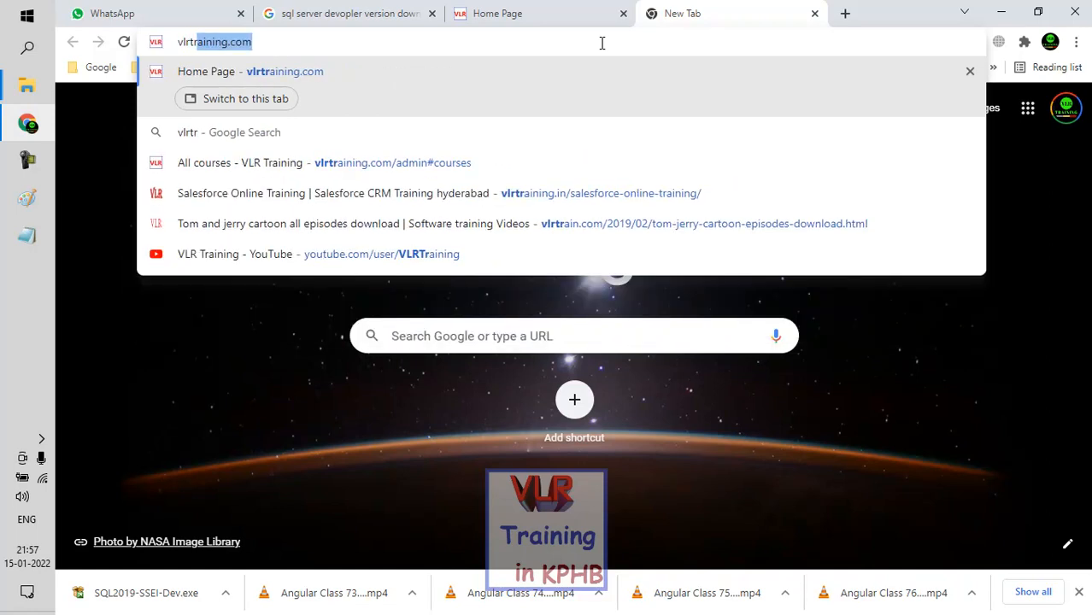
pyautogui.press('Return')
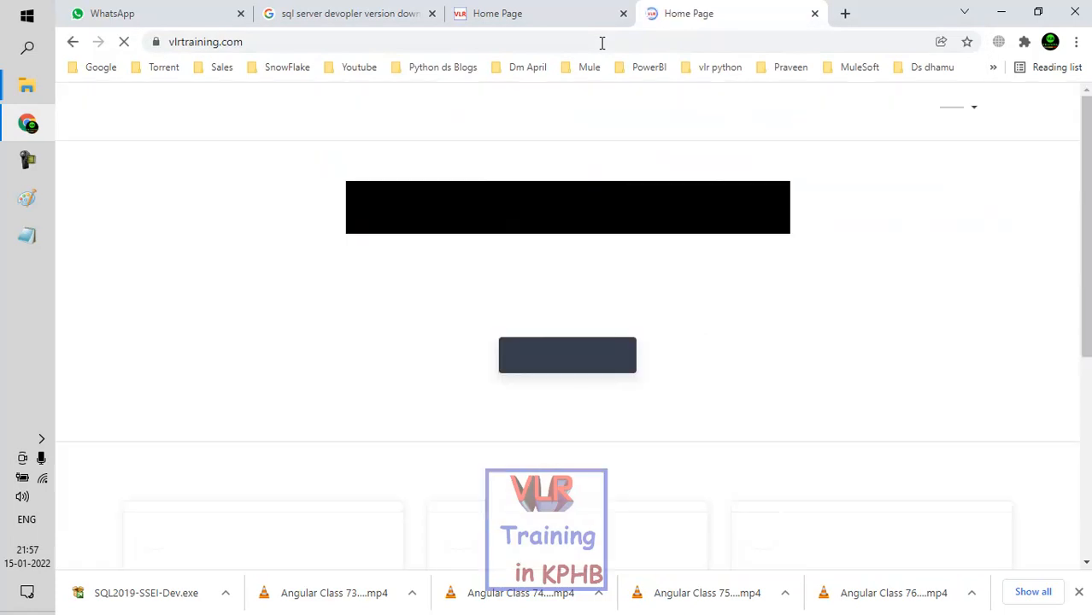
pyautogui.scroll(-2, 627, 425)
pyautogui.scroll(-2, 627, 429)
pyautogui.scroll(4, 628, 428)
pyautogui.scroll(-7, 594, 277)
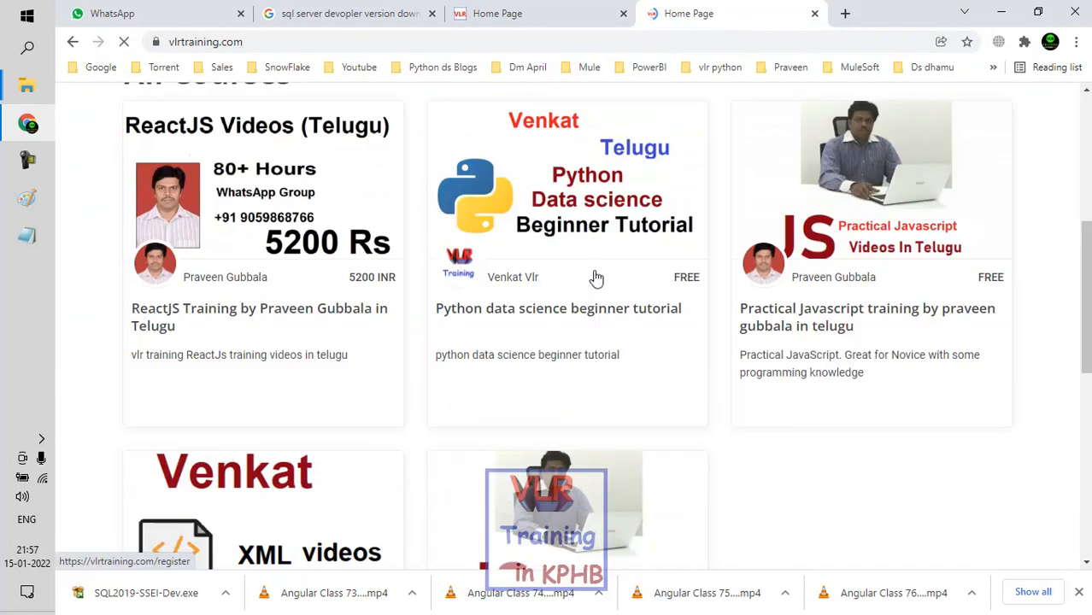
pyautogui.scroll(3, 597, 279)
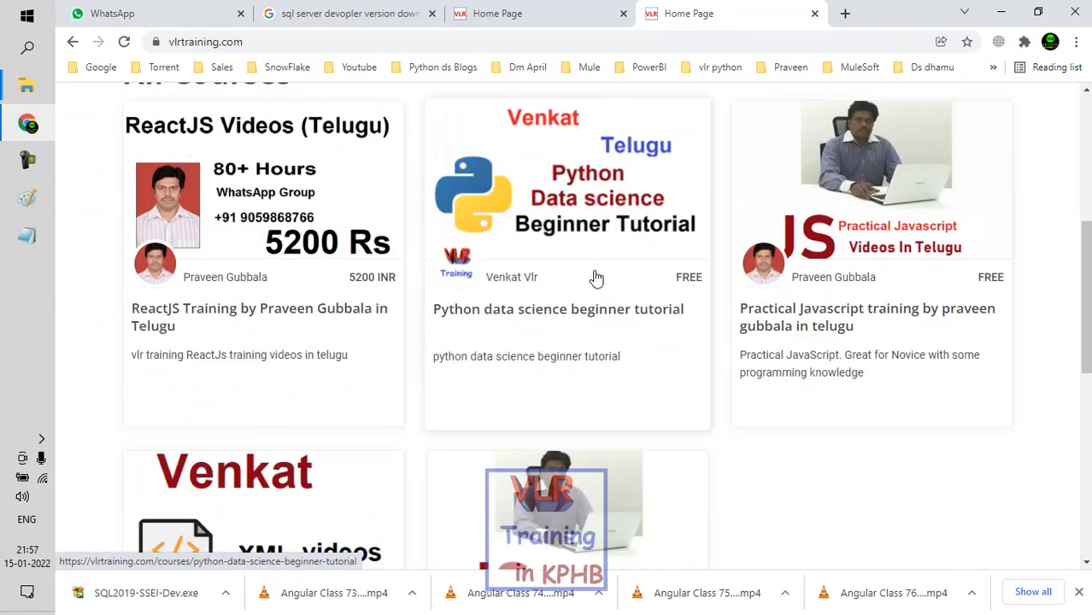
pyautogui.scroll(2, 672, 210)
pyautogui.scroll(4, 672, 211)
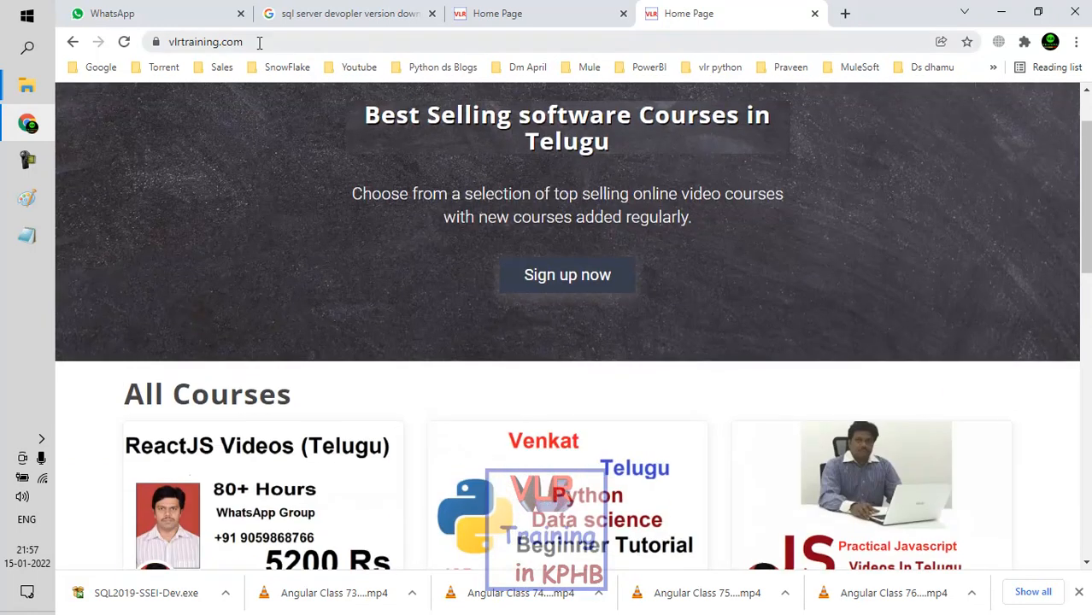
# Step: Go to vlrtrain.com and look through the lesson list on its Sql Videos page
pyautogui.click(259, 41)
pyautogui.write('vlrtrai')
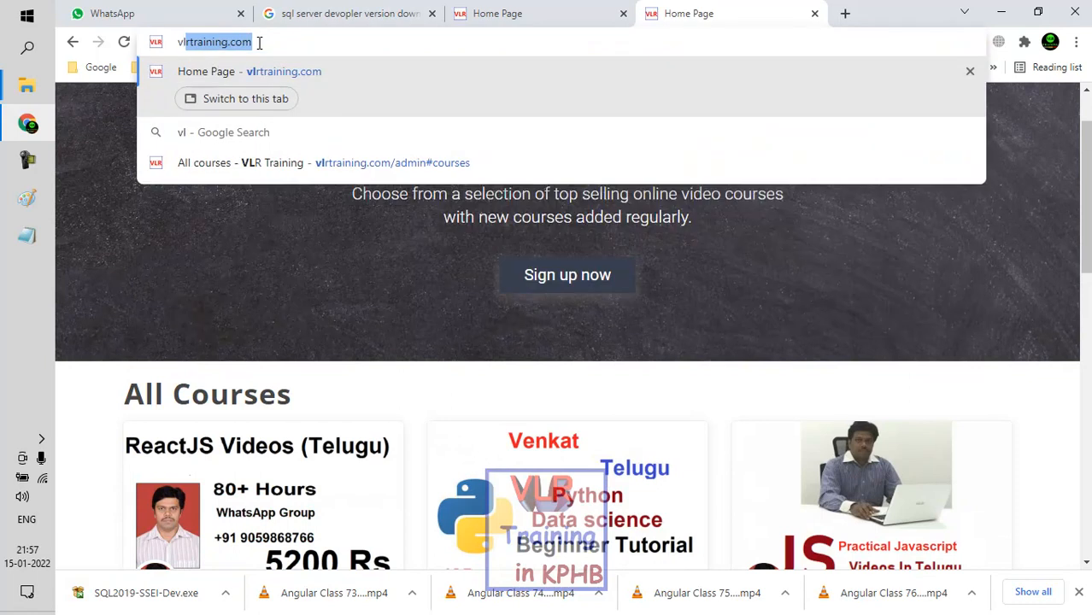
pyautogui.write('nin')
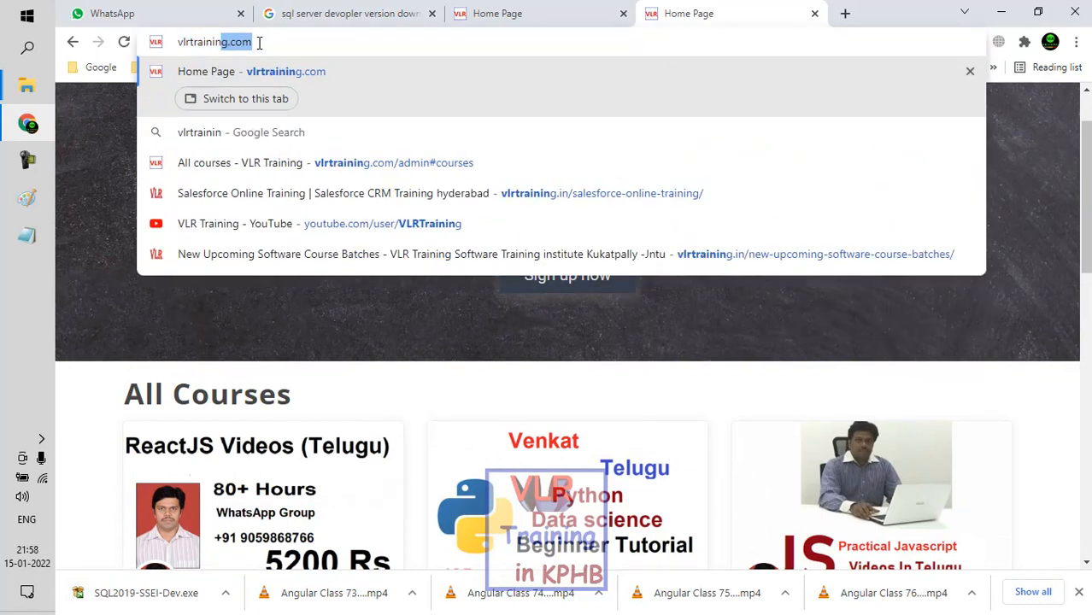
pyautogui.press('BackSpace')
pyautogui.press('BackSpace')
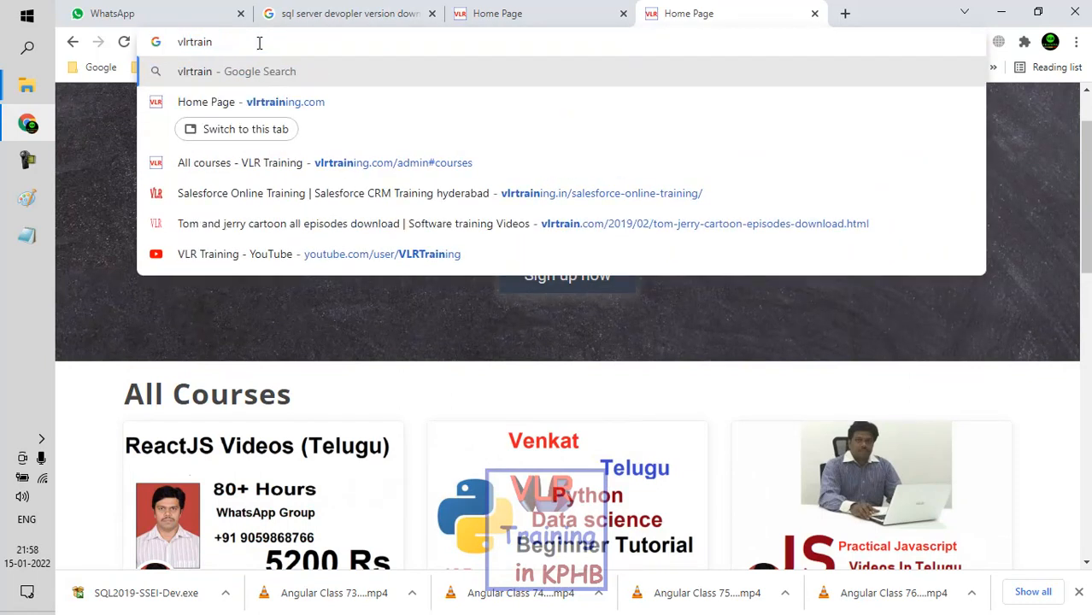
pyautogui.write('.com')
pyautogui.press('Return')
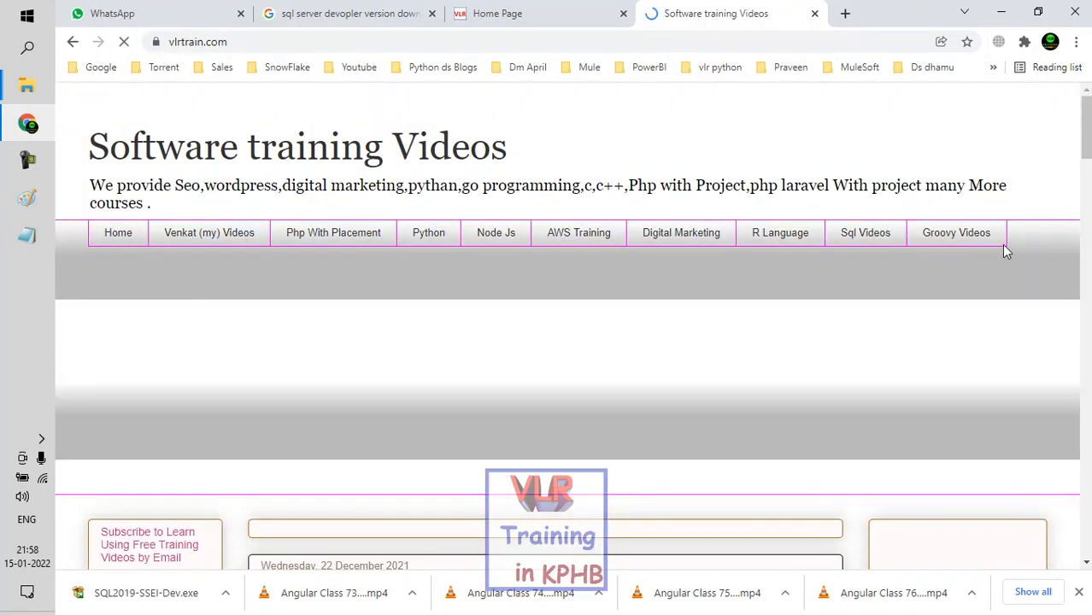
pyautogui.click(865, 234)
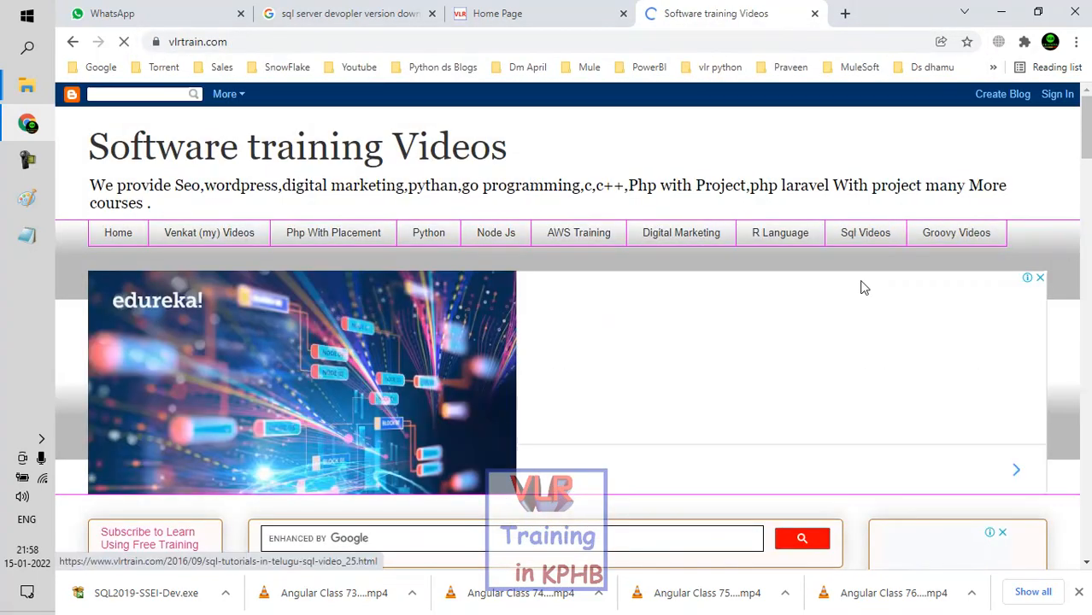
pyautogui.scroll(-2, 844, 302)
pyautogui.scroll(-10, 844, 302)
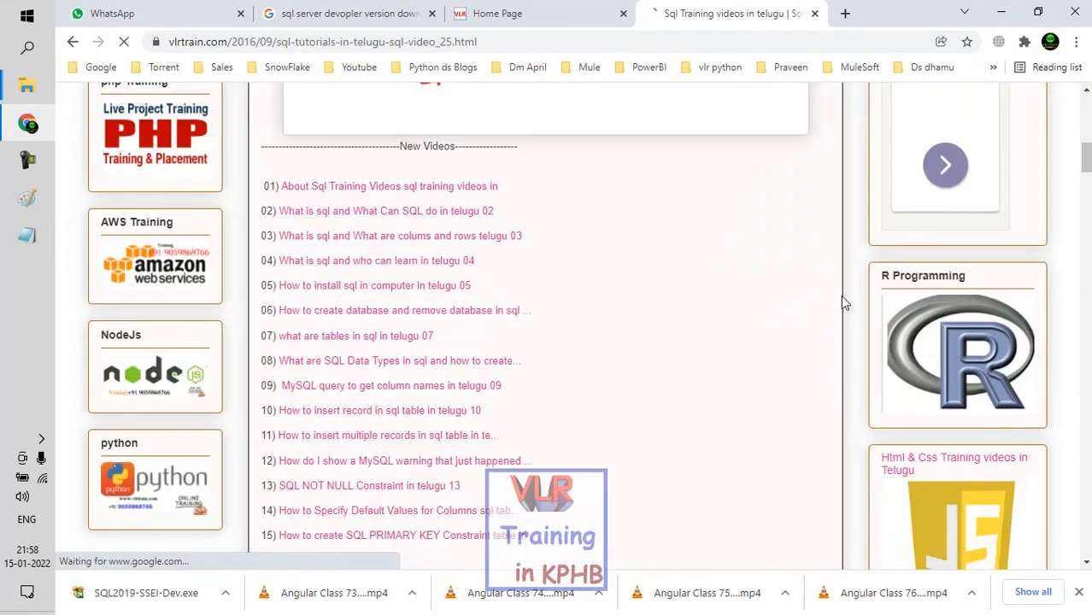
pyautogui.scroll(-6, 841, 300)
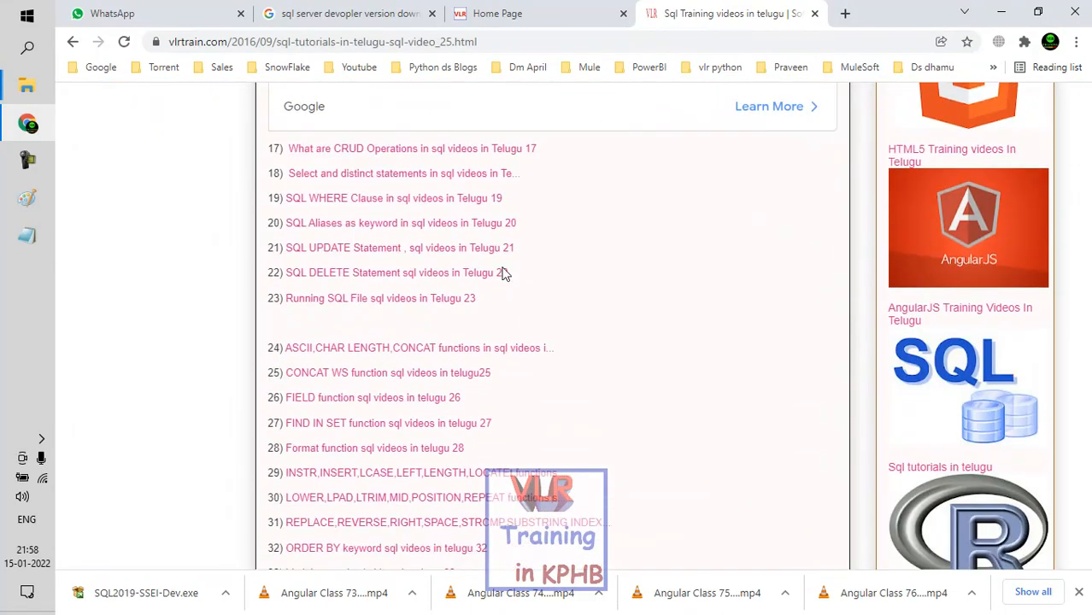
# Step: Open the lesson "FIELD function sql videos in telugu 26", dismiss the ad and look over its page
pyautogui.click(380, 400)
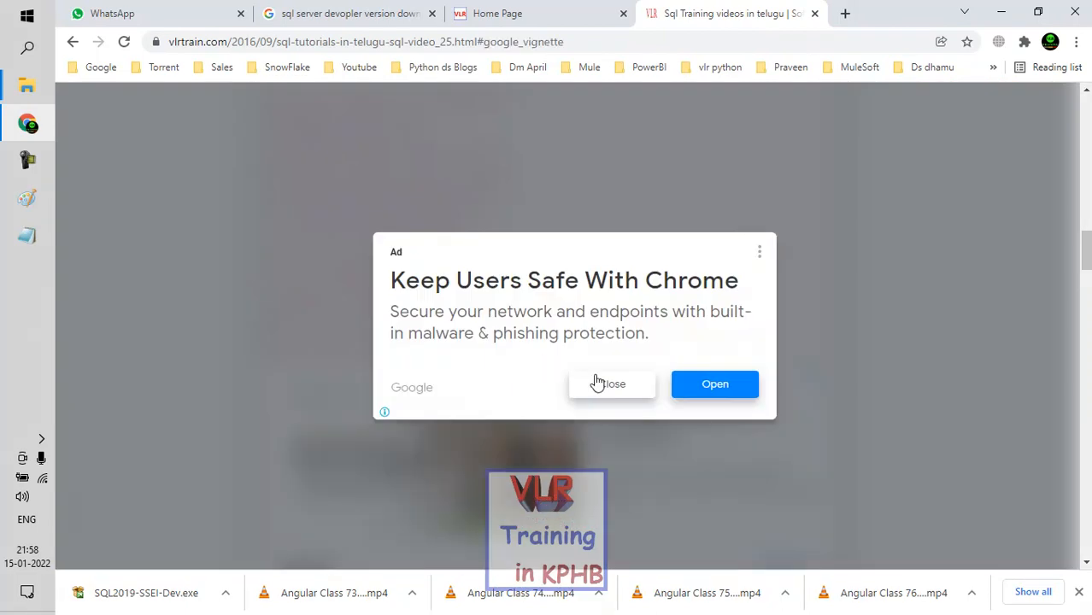
pyautogui.click(600, 383)
pyautogui.scroll(-10, 619, 377)
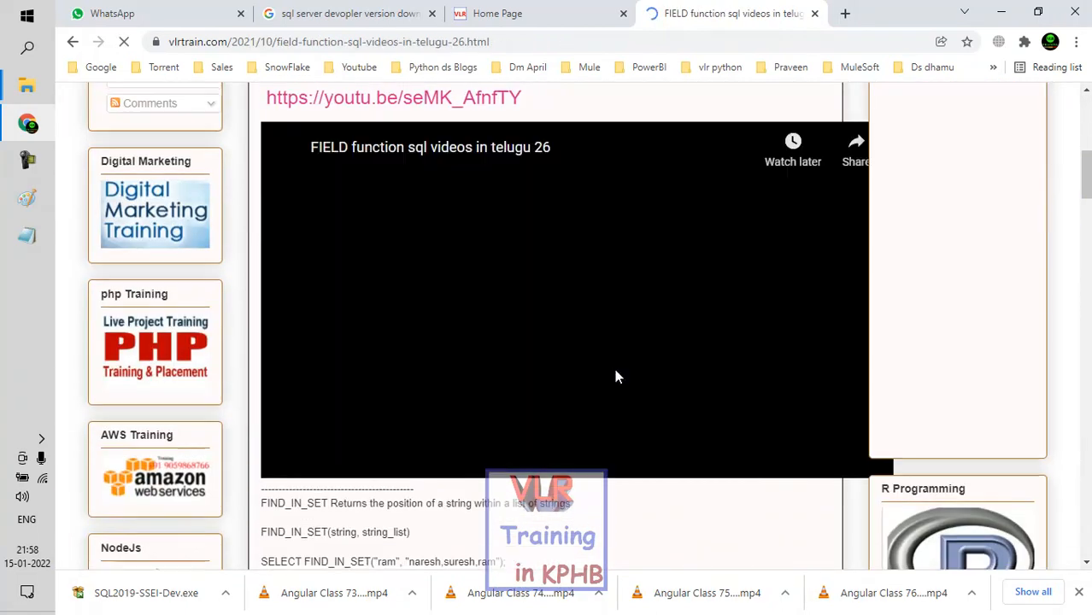
pyautogui.scroll(5, 619, 377)
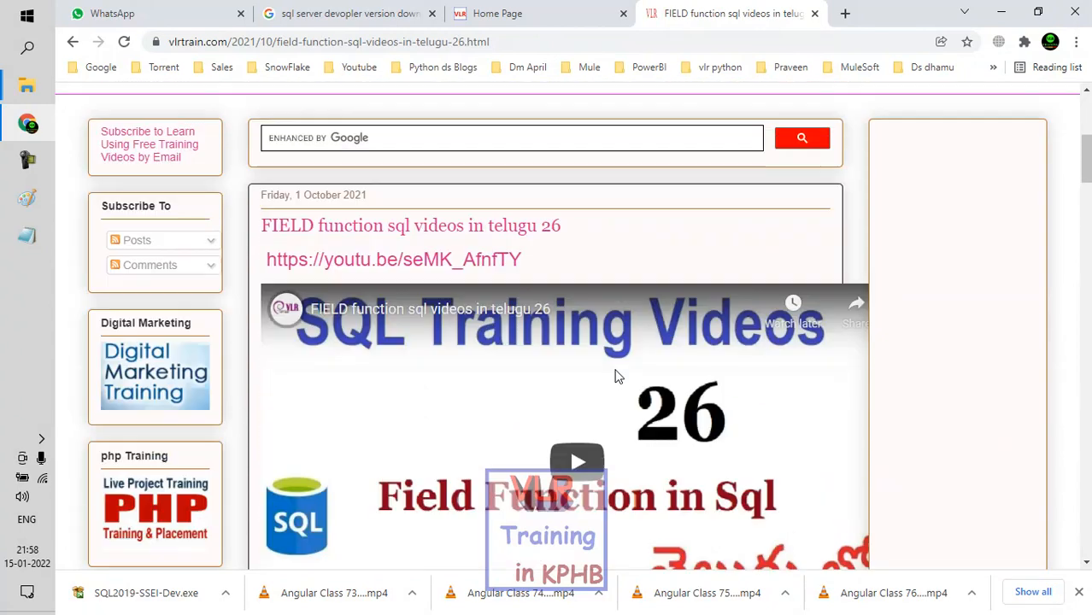
pyautogui.scroll(3, 619, 377)
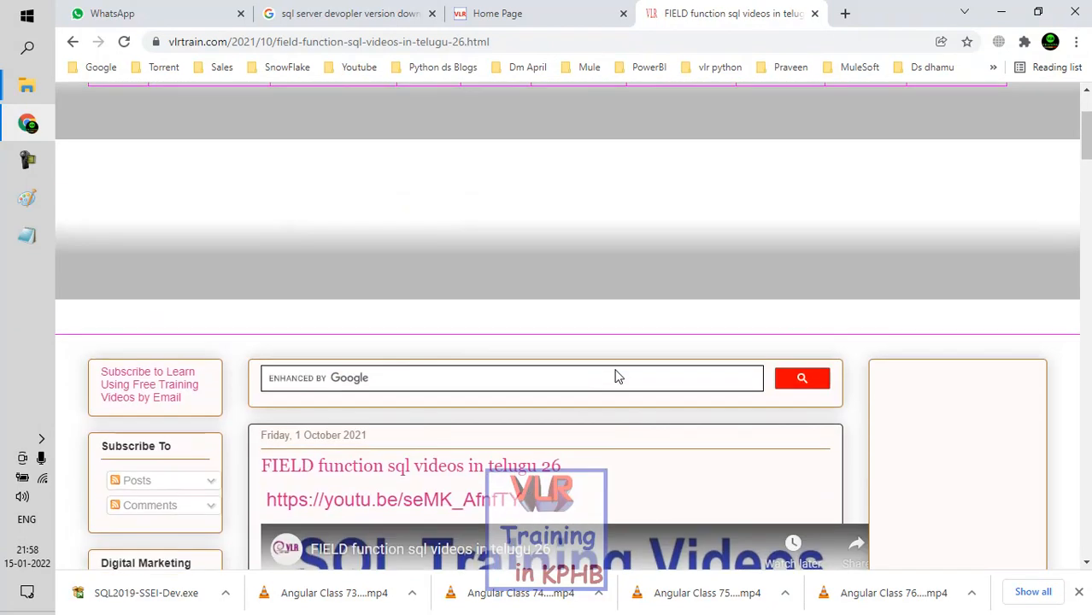
pyautogui.click(508, 16)
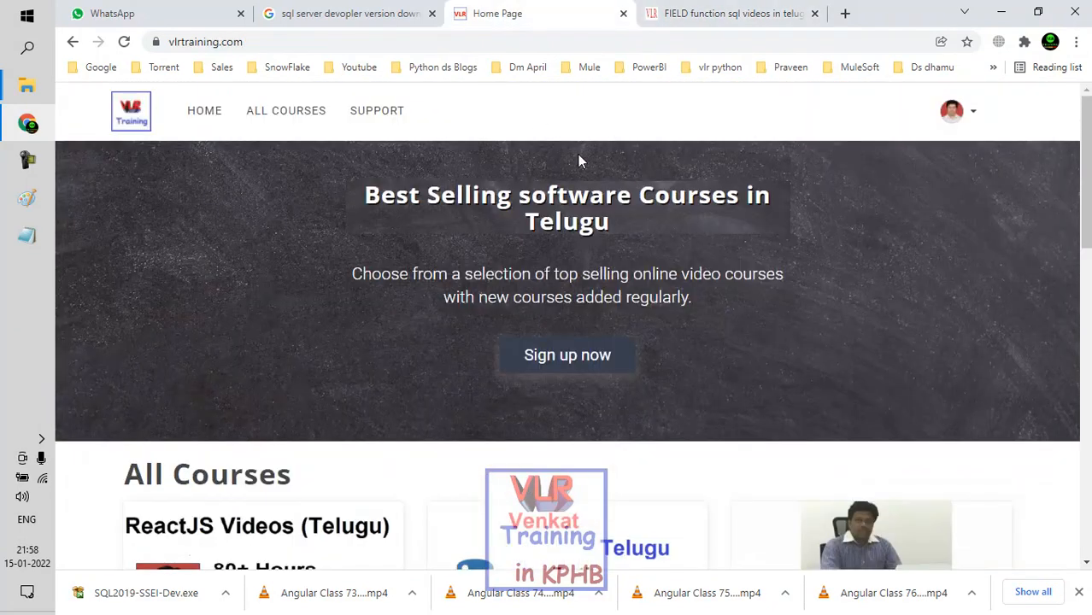
pyautogui.click(670, 16)
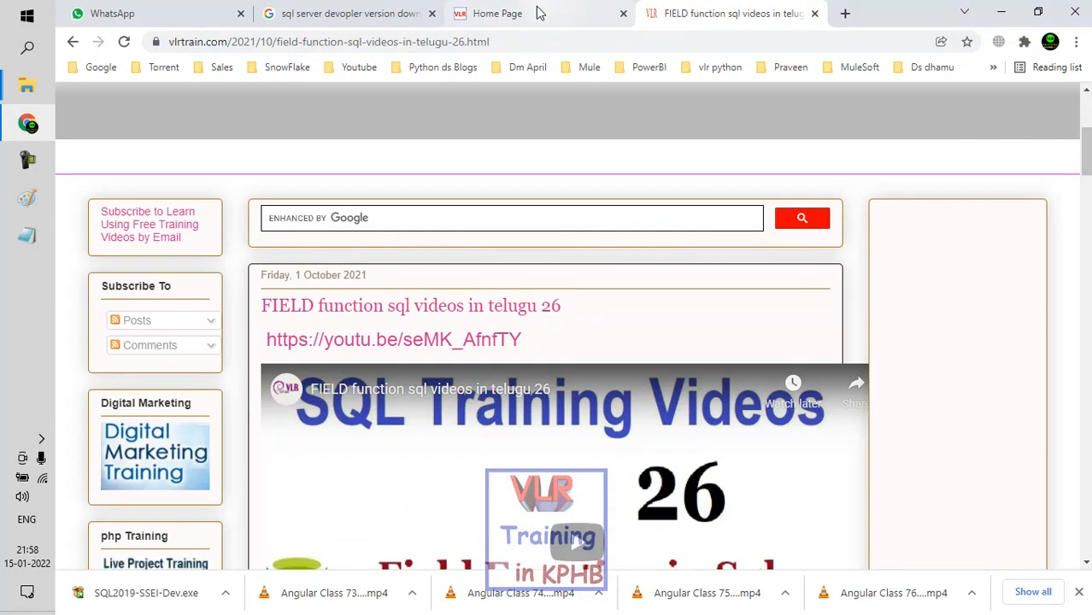
pyautogui.click(551, 9)
pyautogui.click(26, 236)
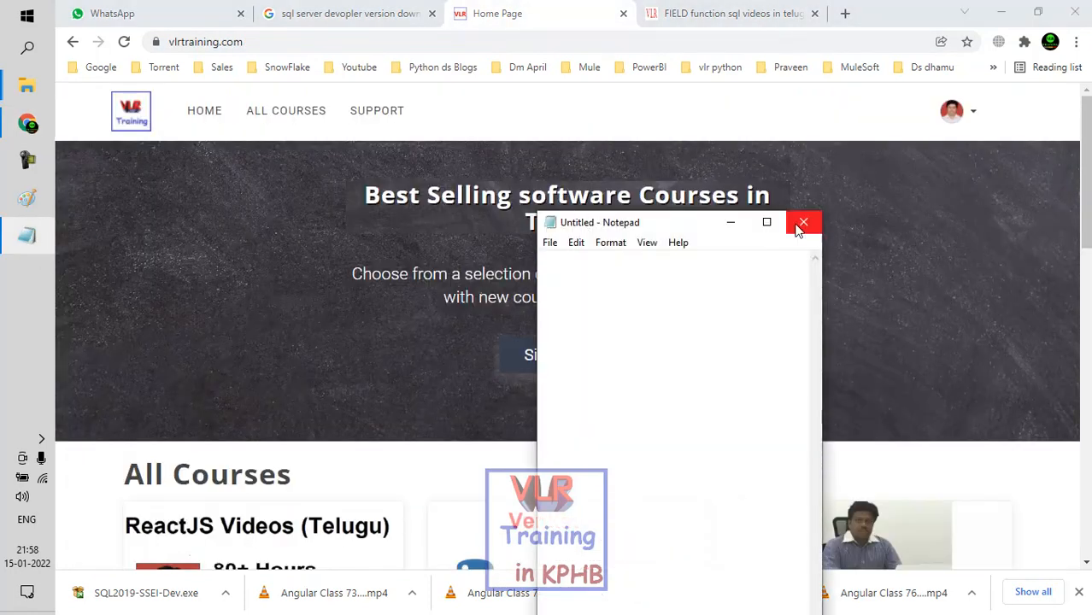
pyautogui.click(803, 223)
# Step: Use the corrected search "sql server developer version download" and open Microsoft's SQL Server Downloads page from the results
pyautogui.click(342, 12)
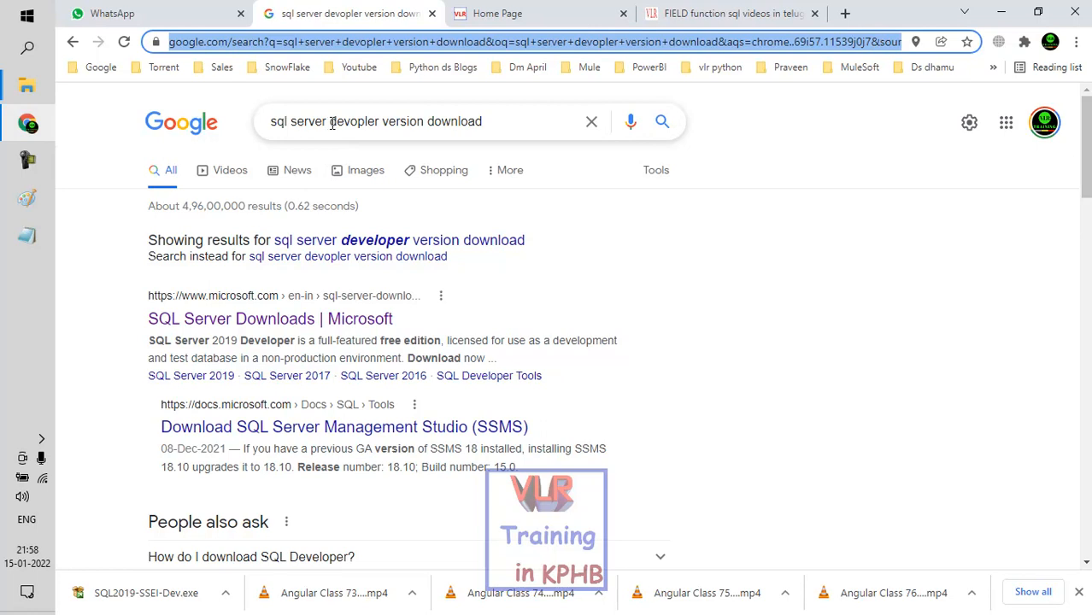
pyautogui.click(442, 123)
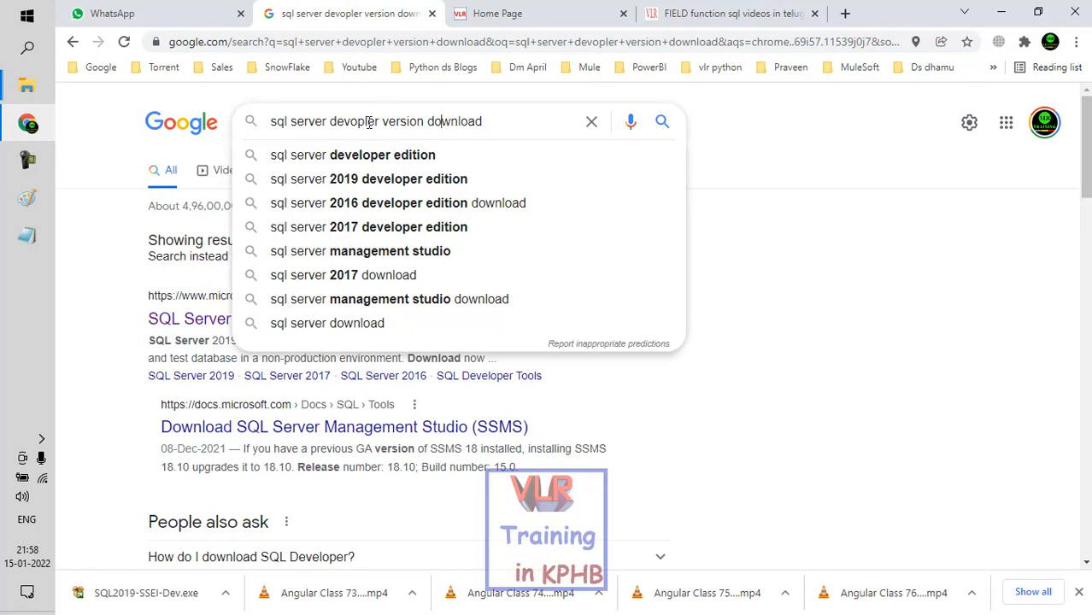
pyautogui.click(833, 238)
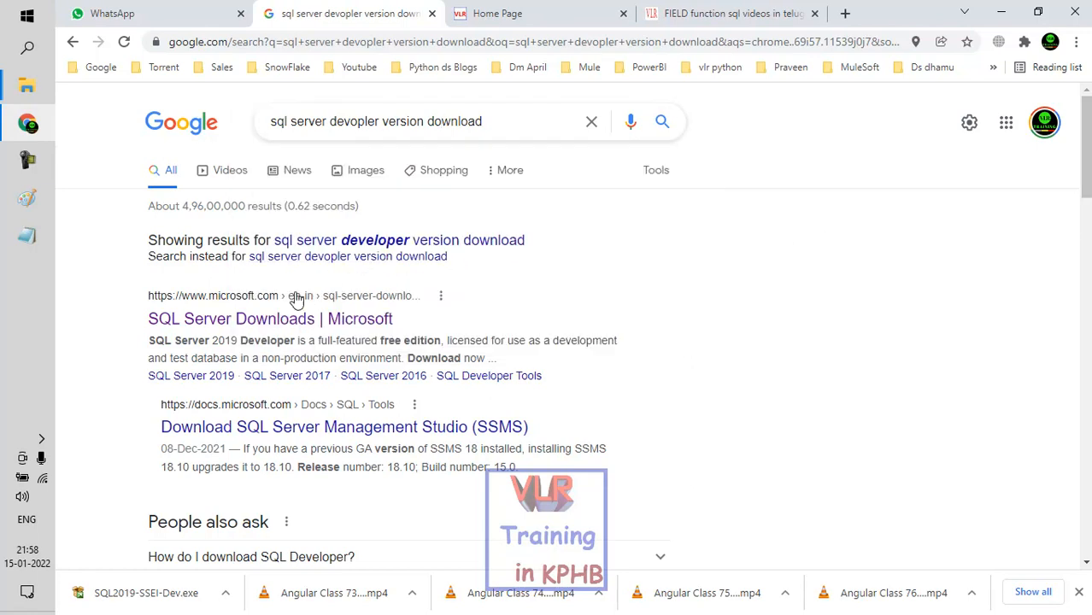
pyautogui.click(354, 241)
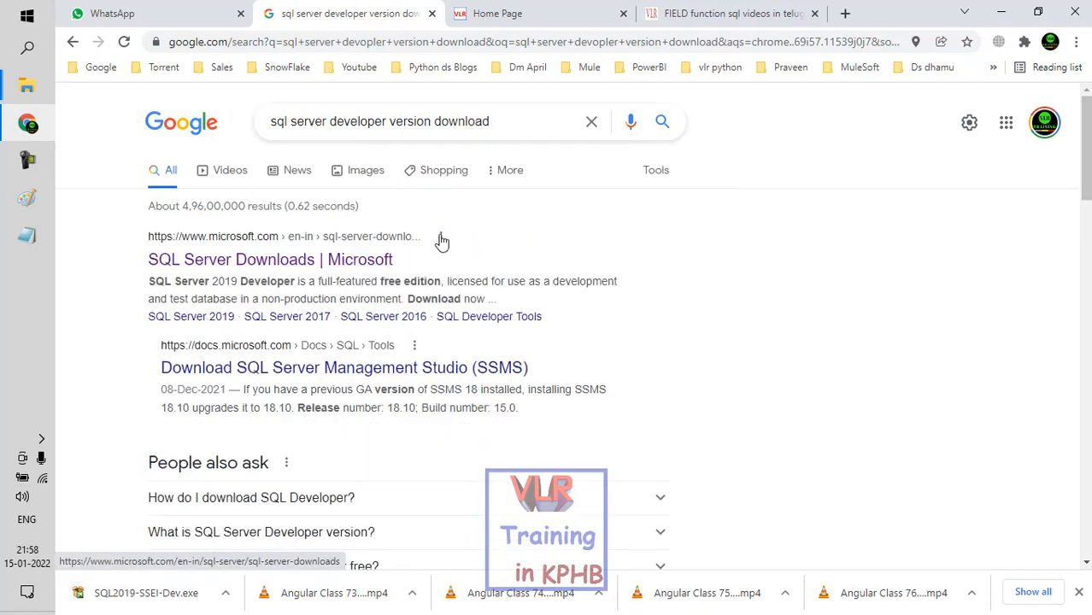
pyautogui.click(300, 261)
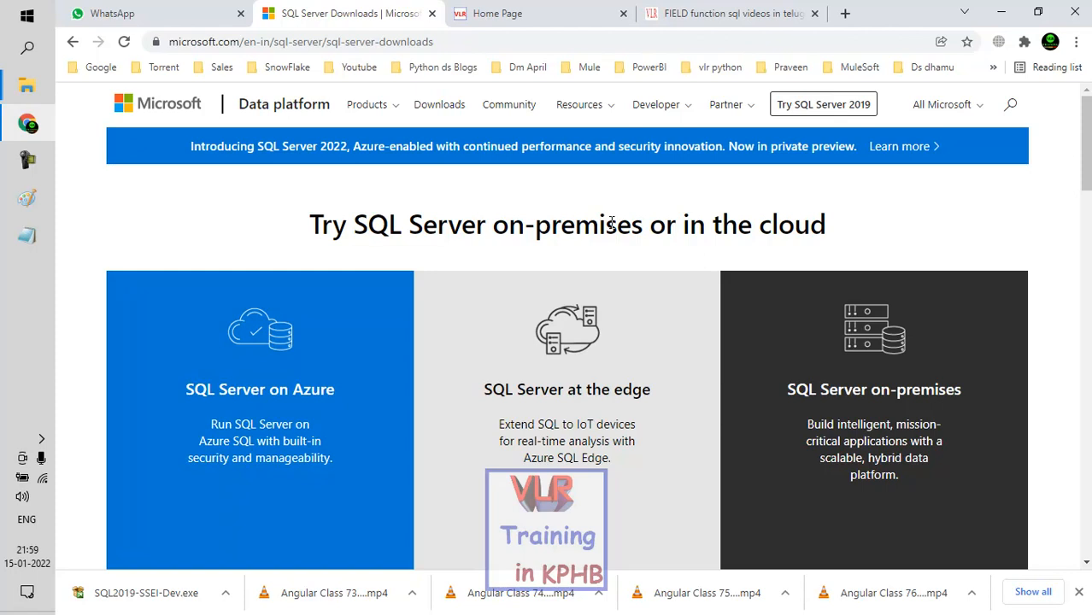
# Step: Download the free SQL Server 2019 Developer edition installer and save it in Downloads as SQL2019-SSEI-Dev (1)
pyautogui.scroll(-5, 611, 222)
pyautogui.scroll(-2, 611, 219)
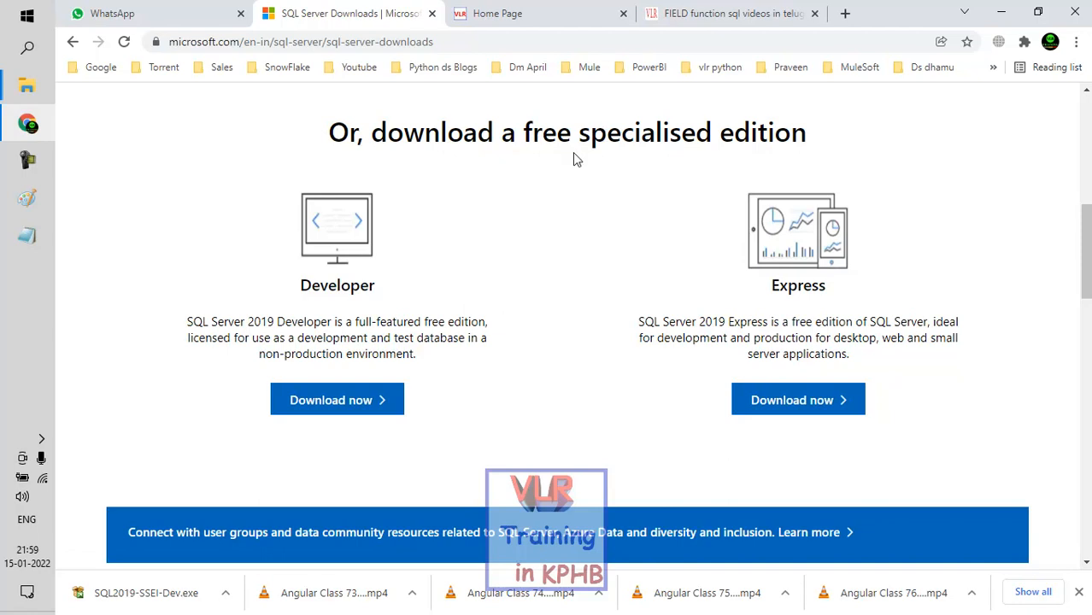
pyautogui.click(337, 421)
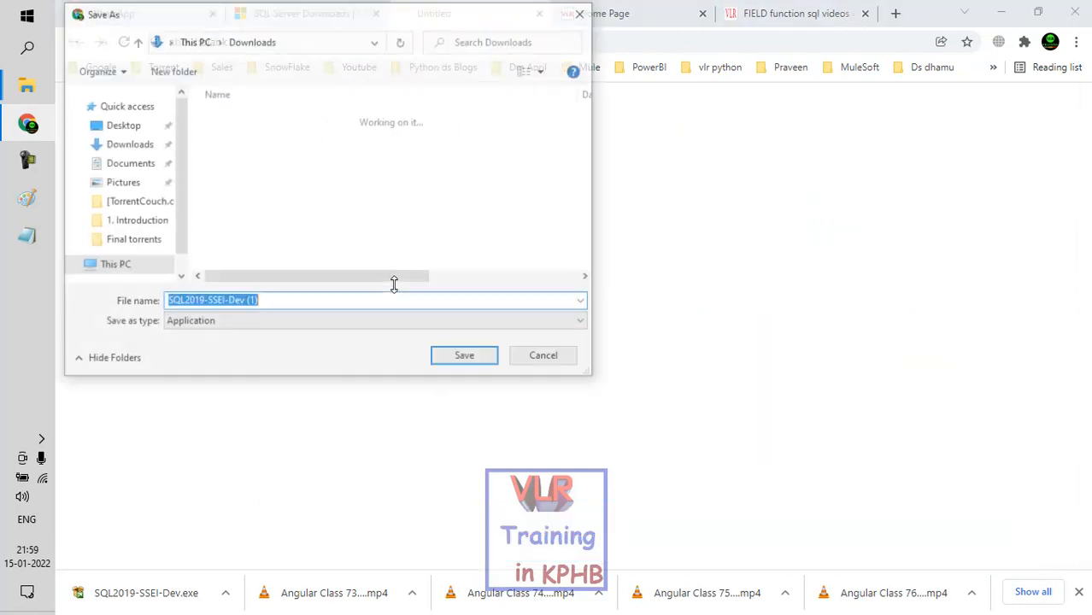
pyautogui.click(445, 366)
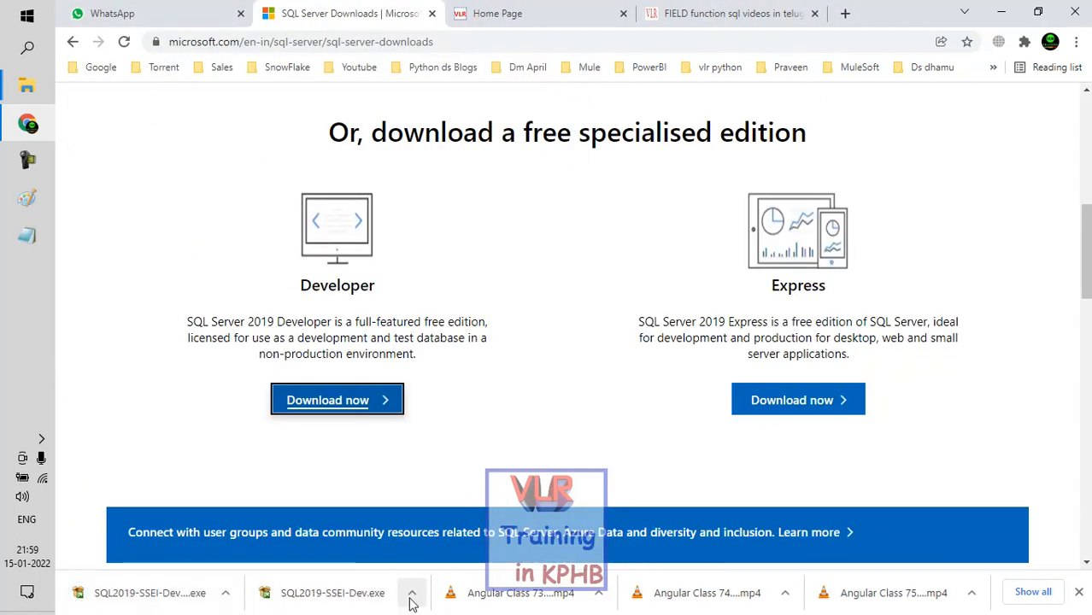
# Step: Run the downloaded SQL2019-SSEI-Dev.exe, choose the Custom installation type and start the install with the media location C:\SQL2019
pyautogui.click(354, 592)
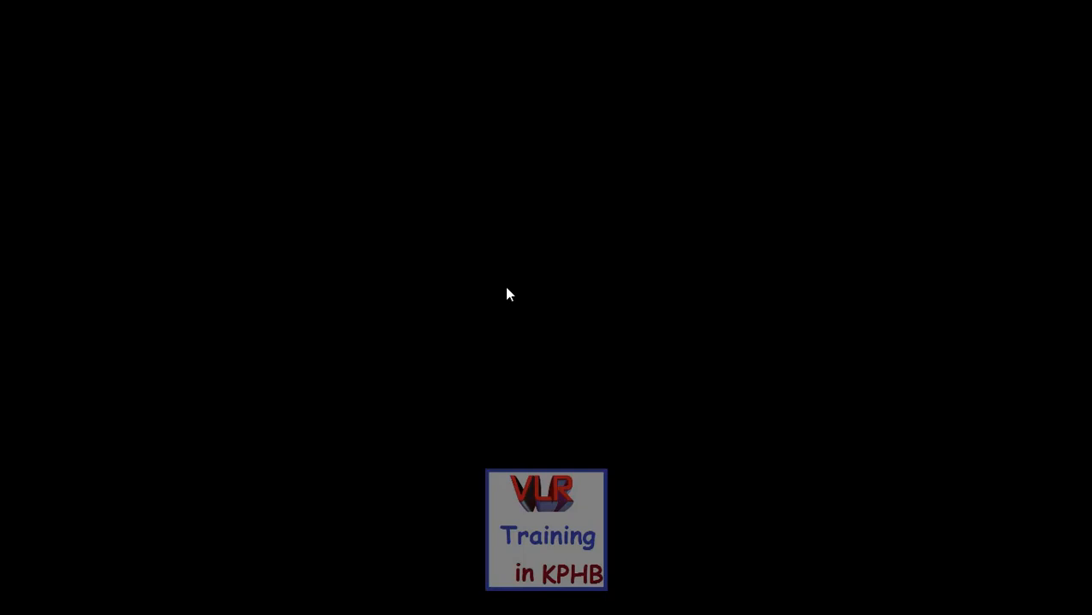
pyautogui.click(517, 407)
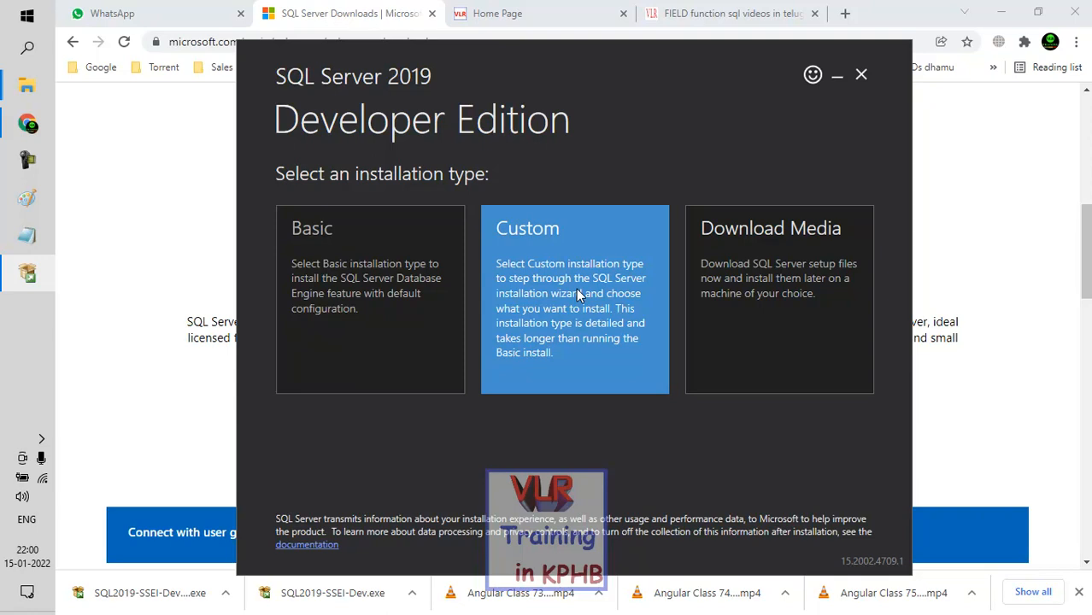
pyautogui.click(576, 288)
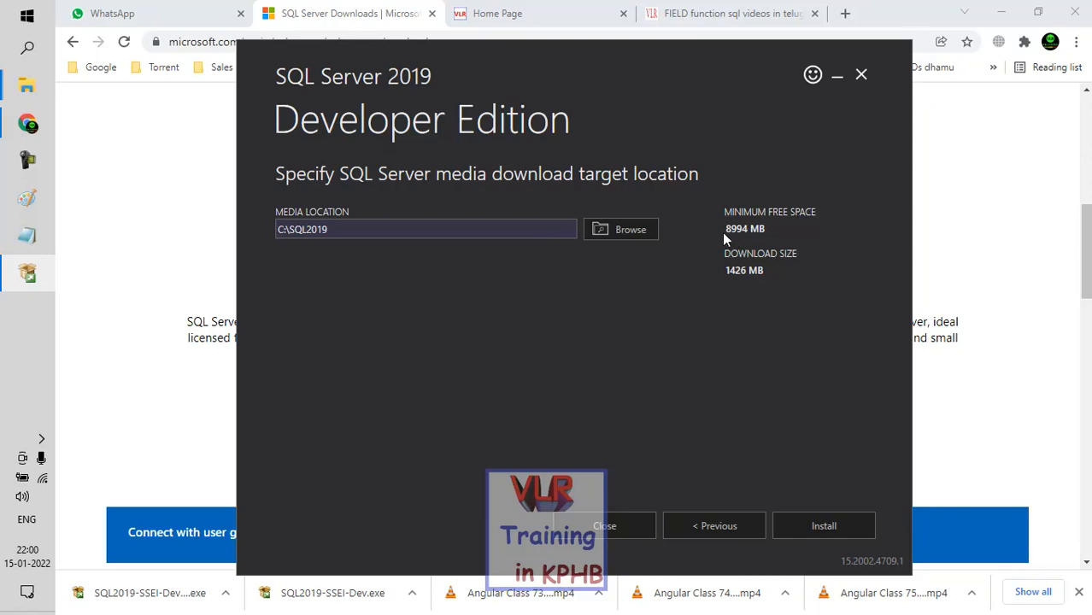
pyautogui.moveTo(723, 233); pyautogui.dragTo(734, 233)
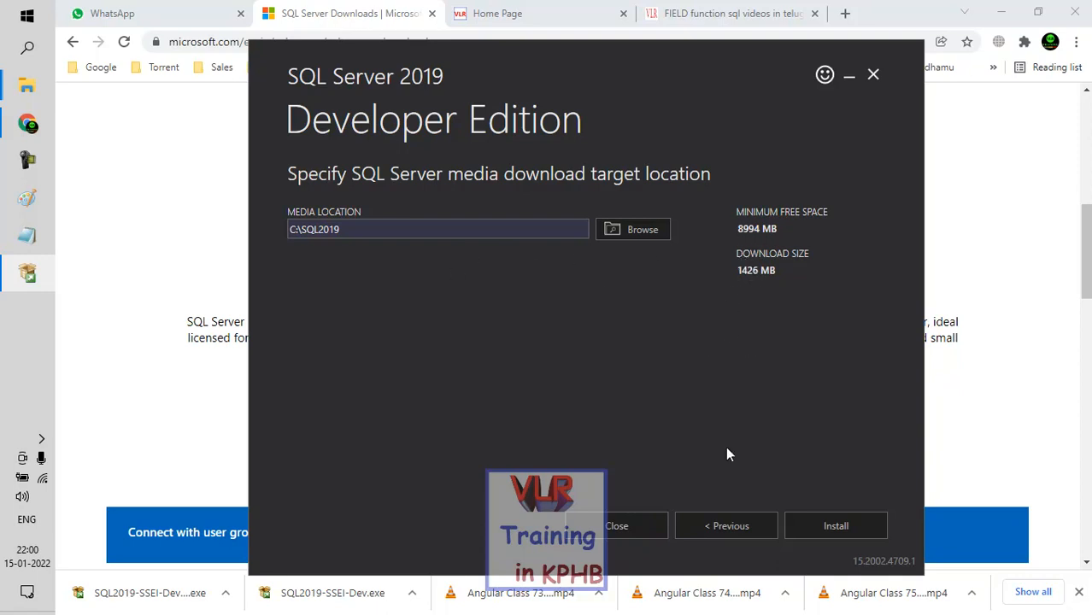
pyautogui.click(814, 530)
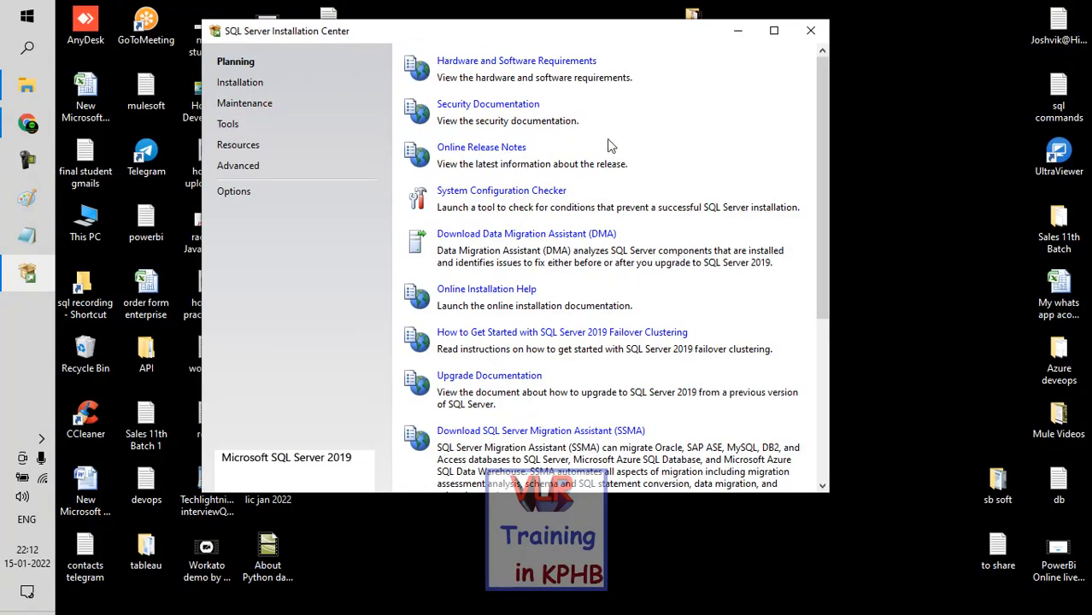
# Step: Launch a new SQL Server stand-alone installation from the SQL Server Installation Center
pyautogui.click(251, 85)
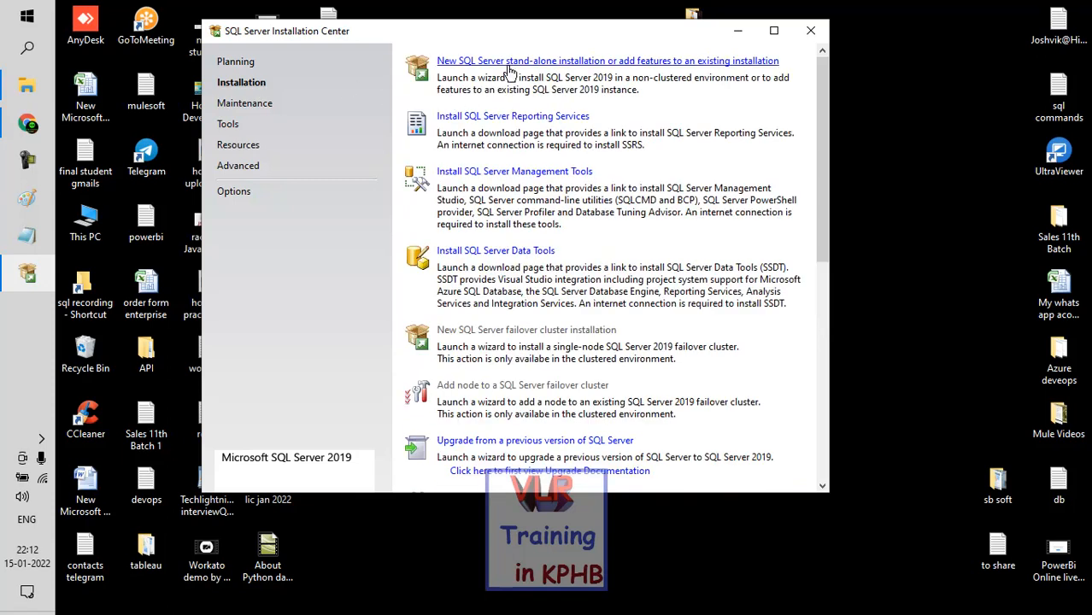
pyautogui.click(547, 62)
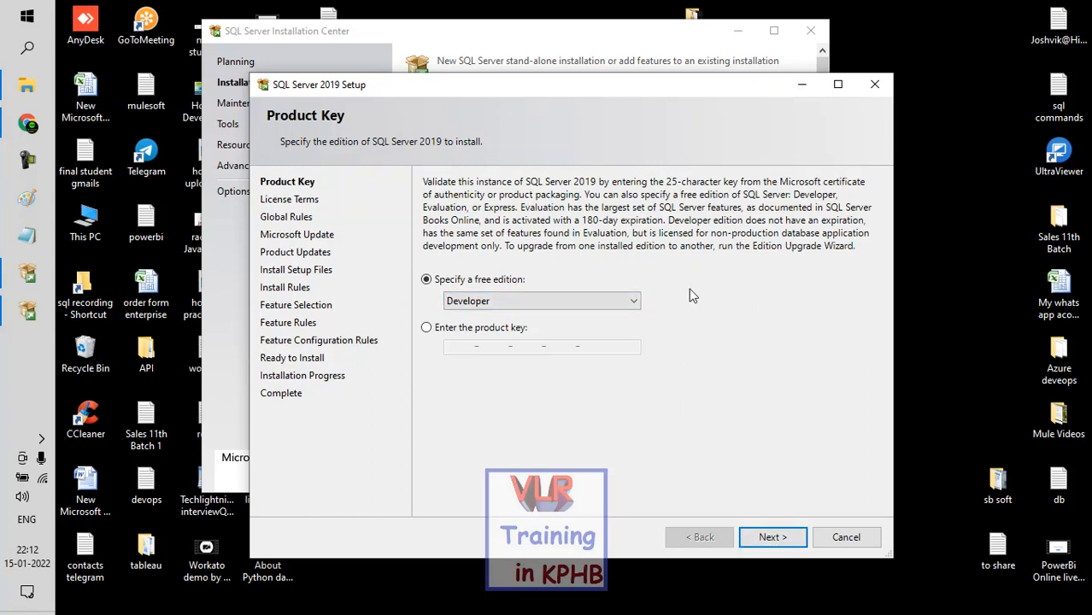
# Step: Continue with the free Developer edition and accept the SQL Server 2019 license terms
pyautogui.click(765, 540)
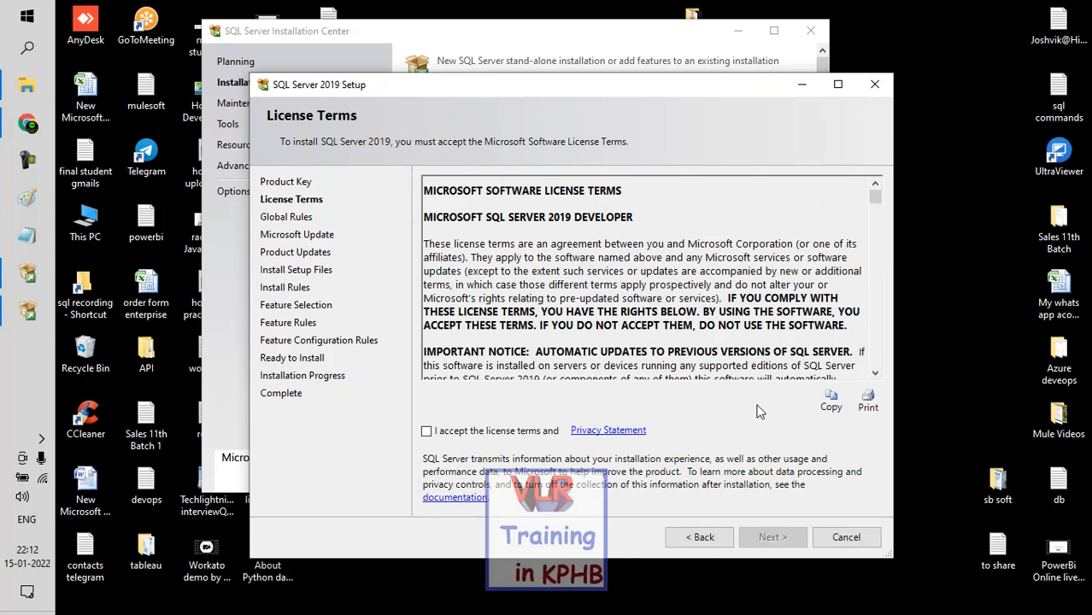
pyautogui.scroll(-3, 689, 359)
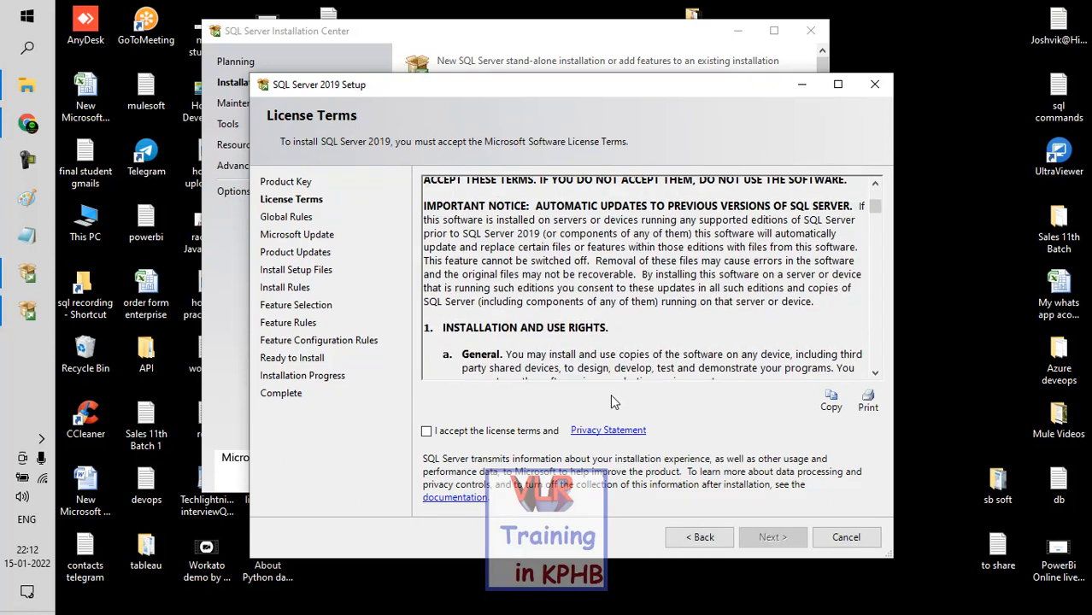
pyautogui.click(426, 430)
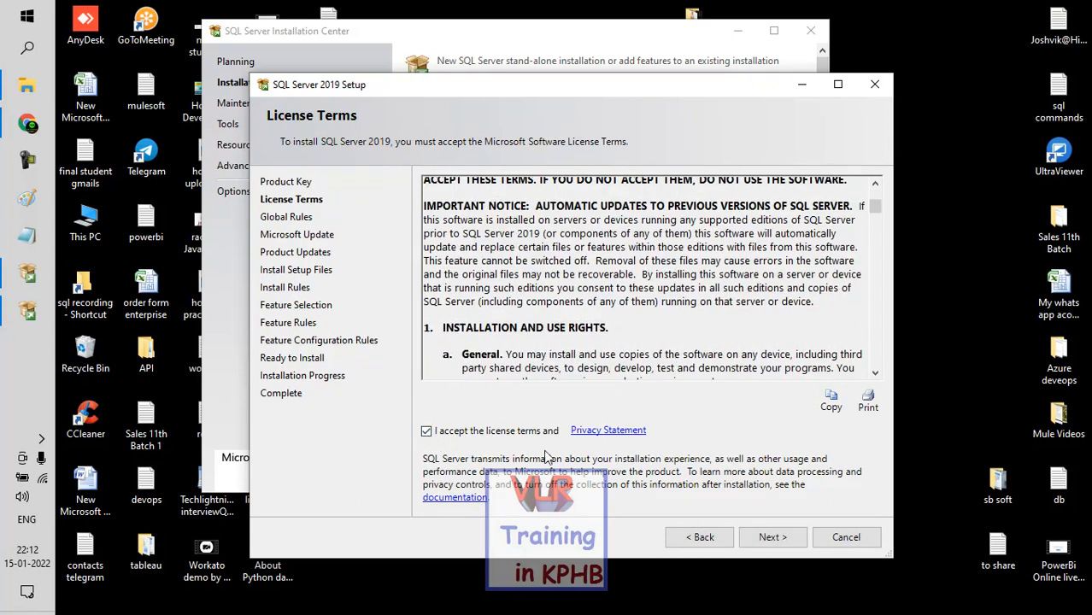
pyautogui.scroll(-10, 753, 437)
pyautogui.click(769, 538)
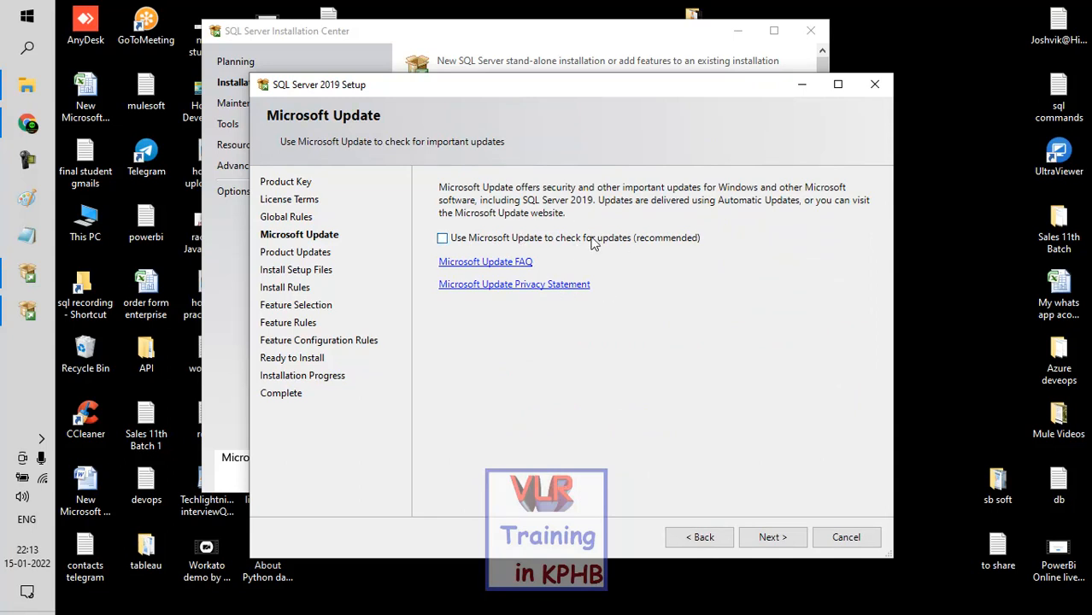
# Step: Continue without Microsoft Update checks and choose only Database Engine Services as the feature to install
pyautogui.click(773, 535)
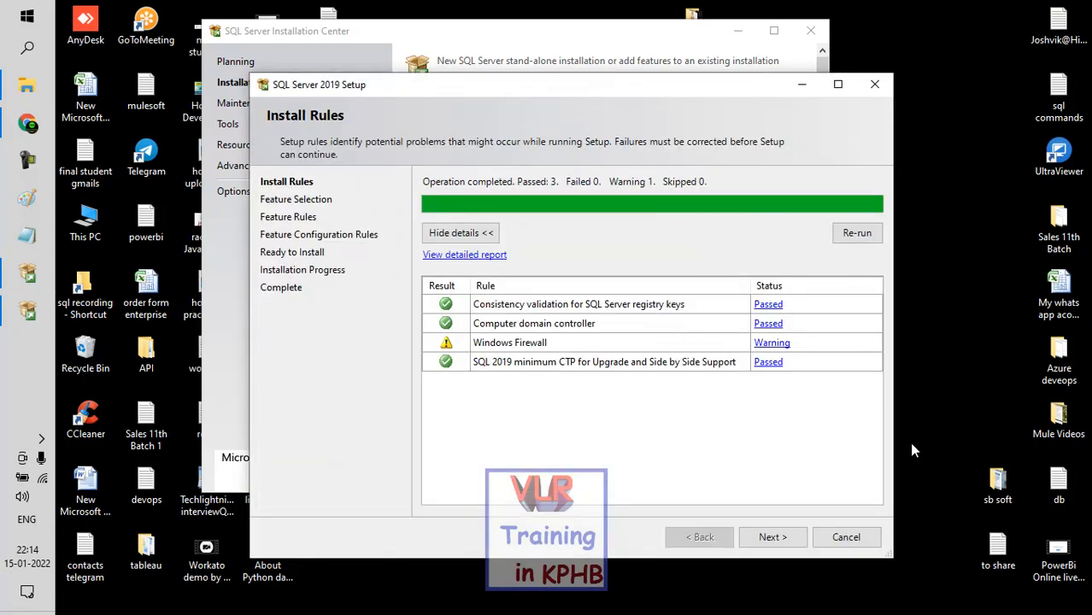
pyautogui.click(772, 539)
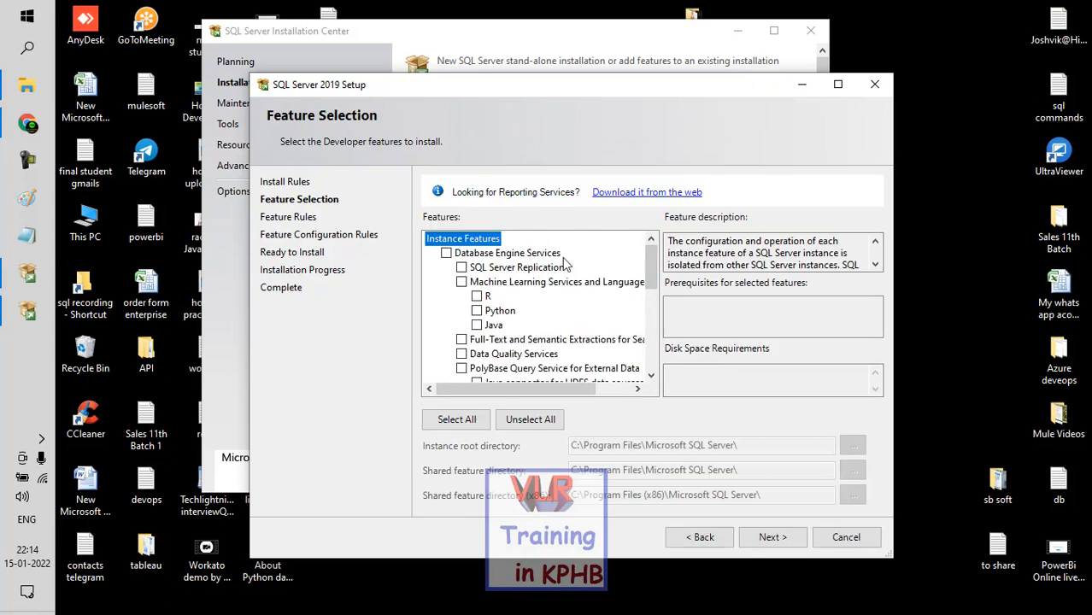
pyautogui.click(446, 254)
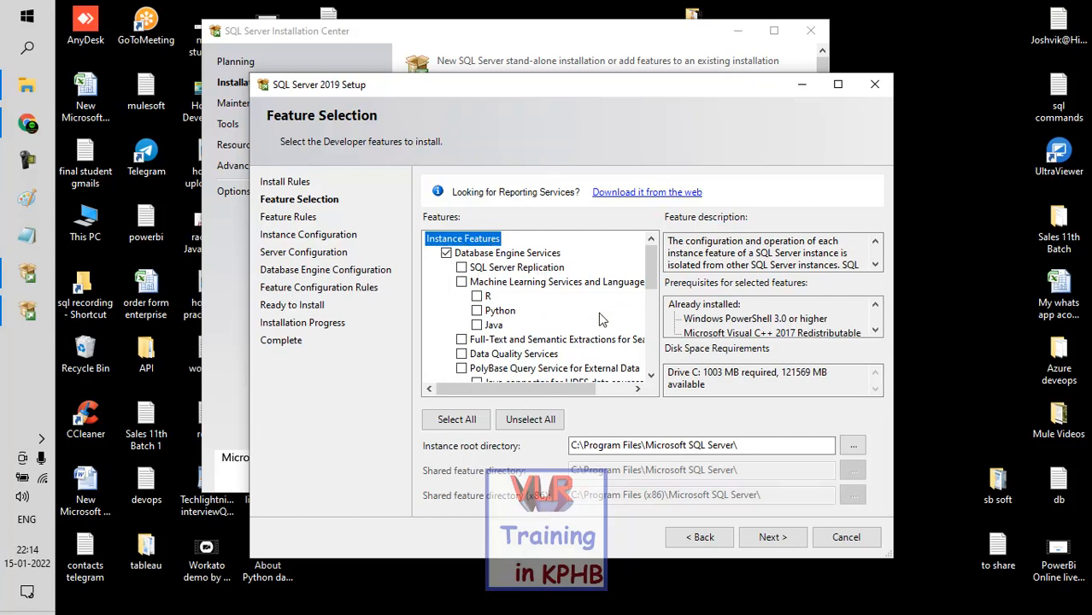
pyautogui.scroll(-2, 509, 264)
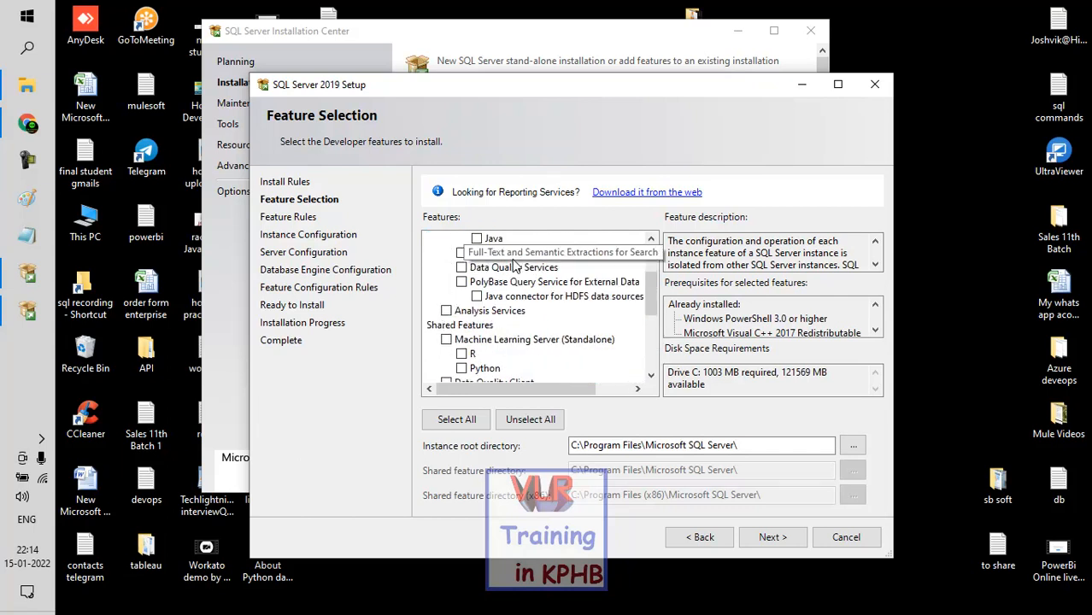
pyautogui.click(771, 536)
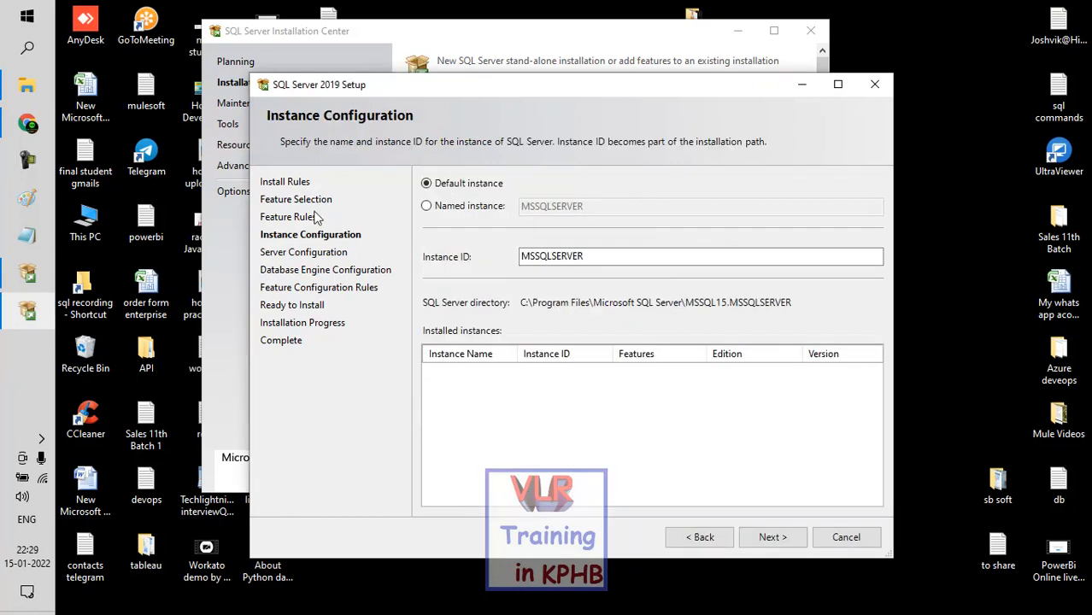
# Step: Configure a named instance called vlrvenkat and grant the Perform Volume Maintenance Task privilege to the Database Engine service
pyautogui.click(428, 208)
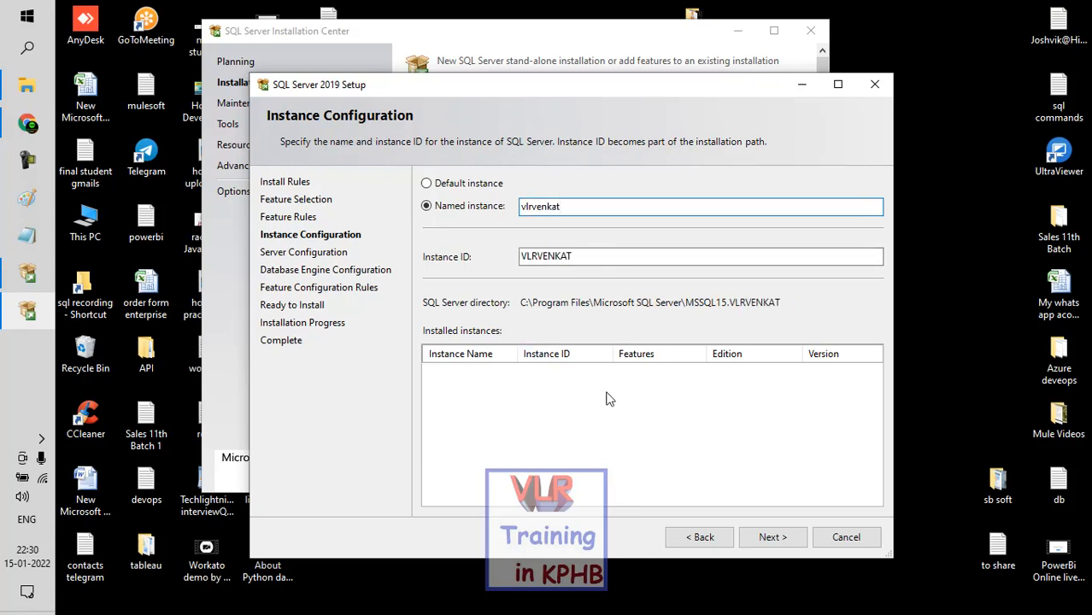
pyautogui.click(774, 539)
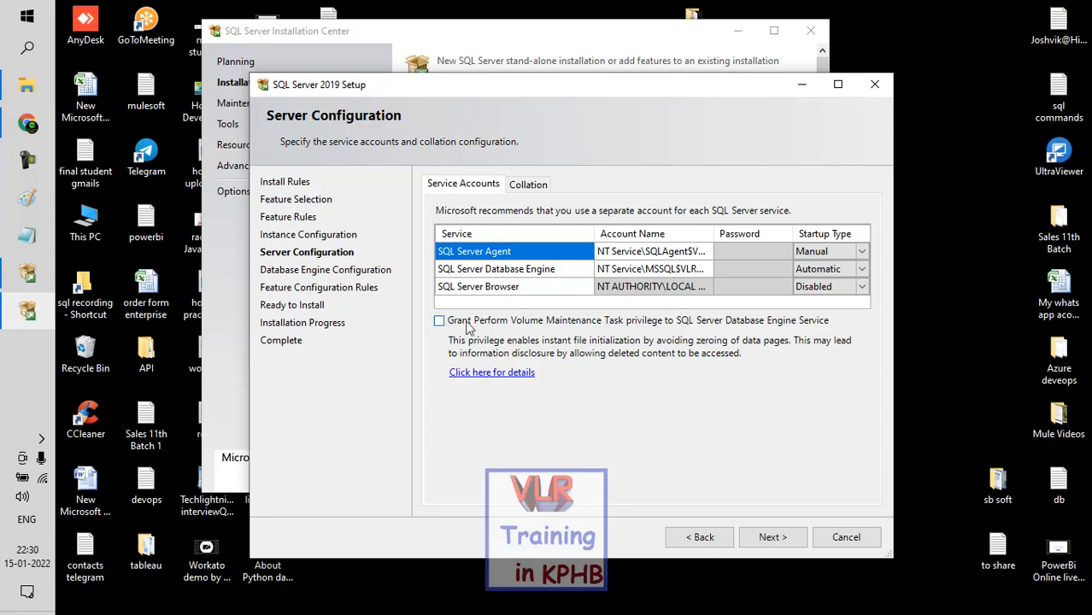
pyautogui.click(439, 322)
pyautogui.click(528, 191)
pyautogui.click(465, 190)
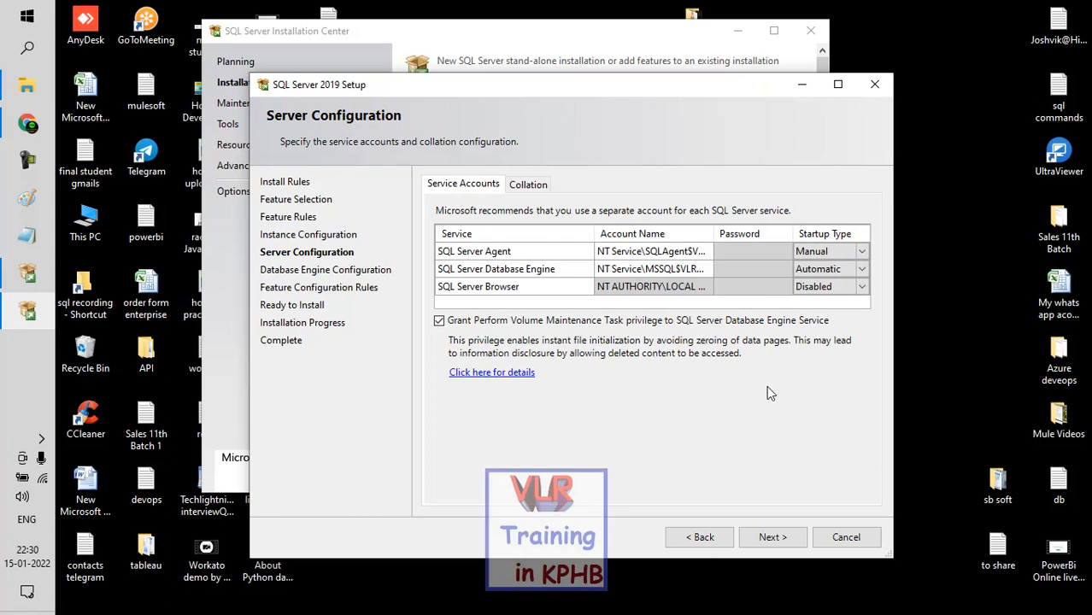
pyautogui.click(767, 539)
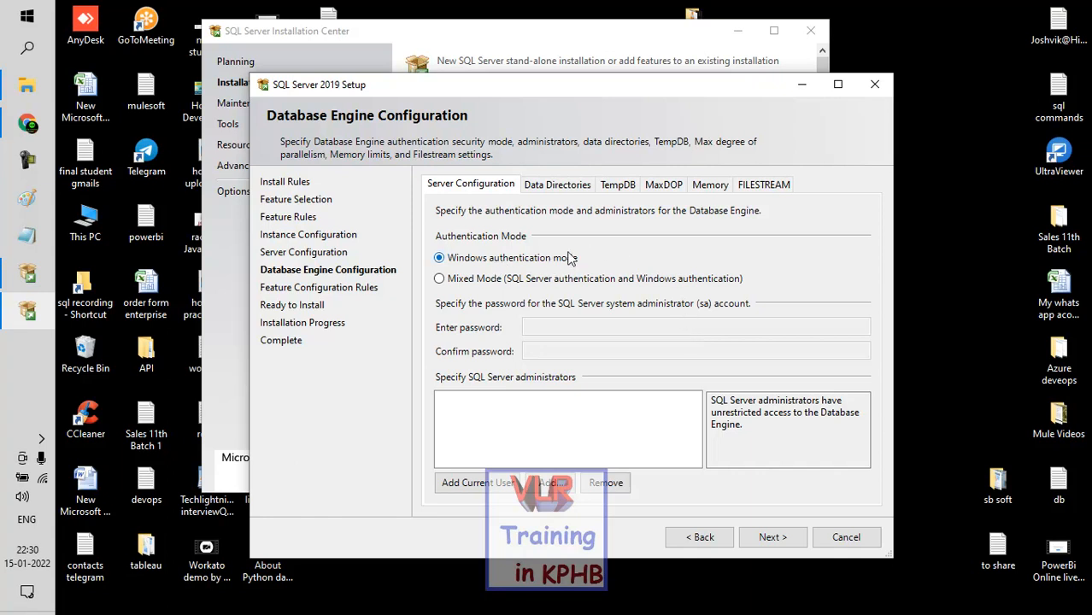
# Step: Set the authentication mode to Mixed Mode, then enter and confirm the sa account password
pyautogui.click(465, 286)
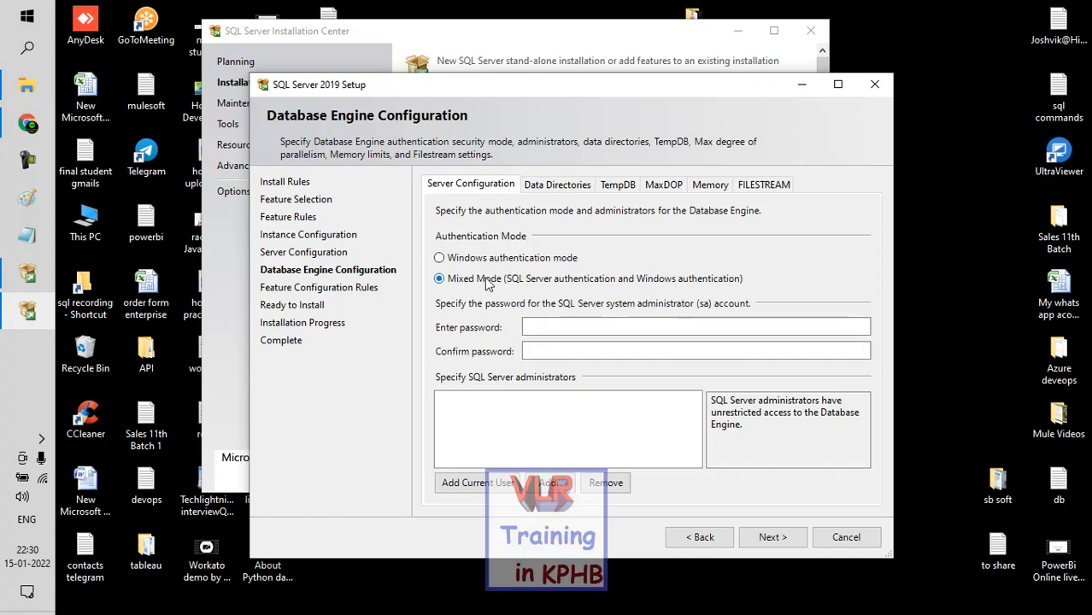
pyautogui.click(550, 326)
pyautogui.write('•••')
pyautogui.click(549, 351)
pyautogui.write('•')
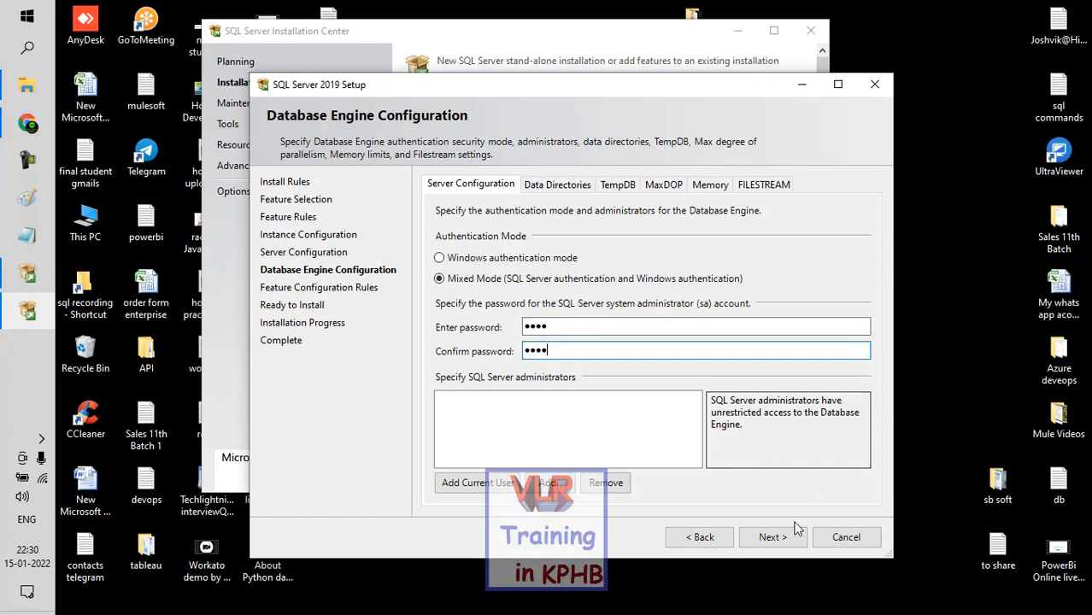
# Step: Try to continue past the Database Engine Configuration without specifying a SQL Server administrator
pyautogui.click(771, 538)
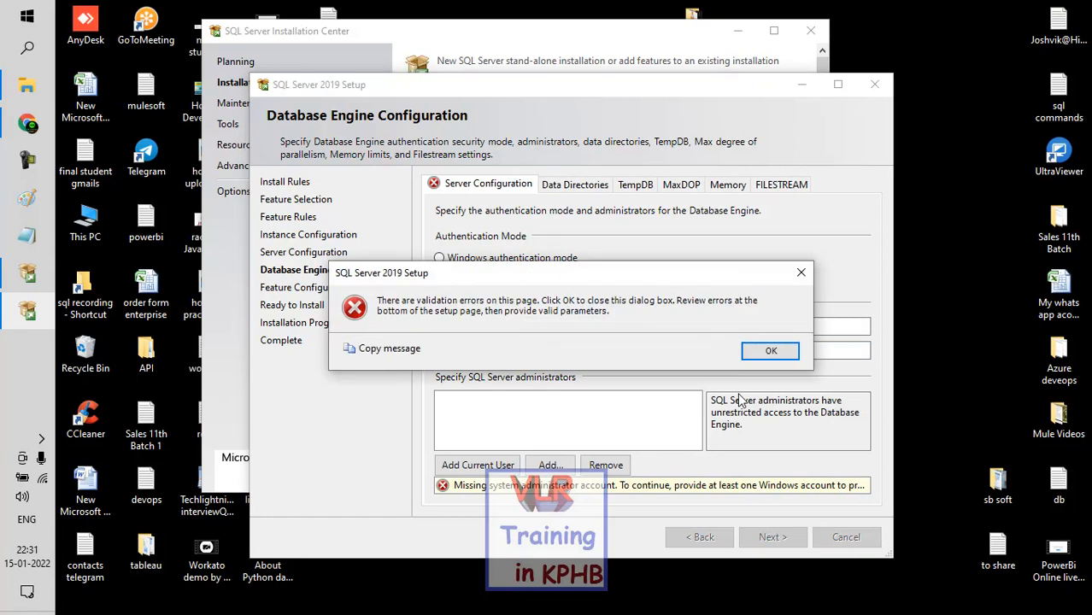
pyautogui.click(771, 350)
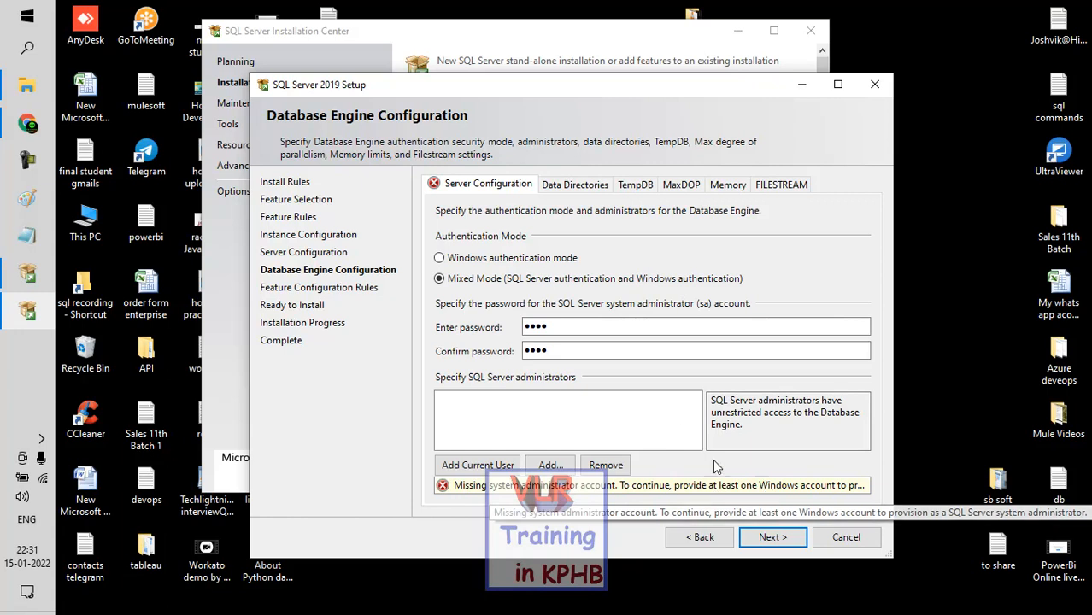
pyautogui.click(769, 547)
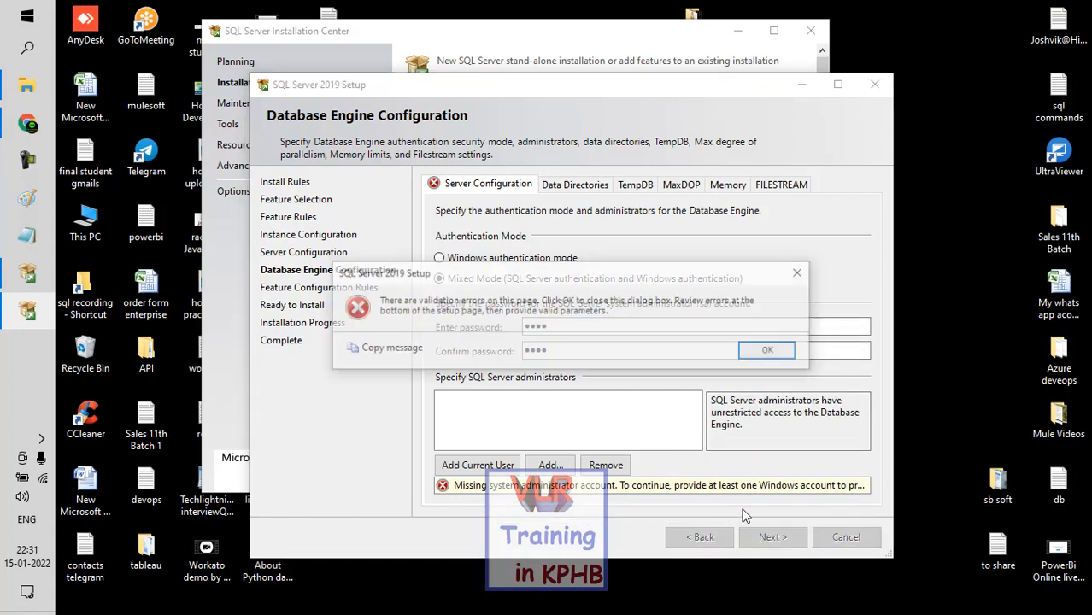
pyautogui.click(770, 346)
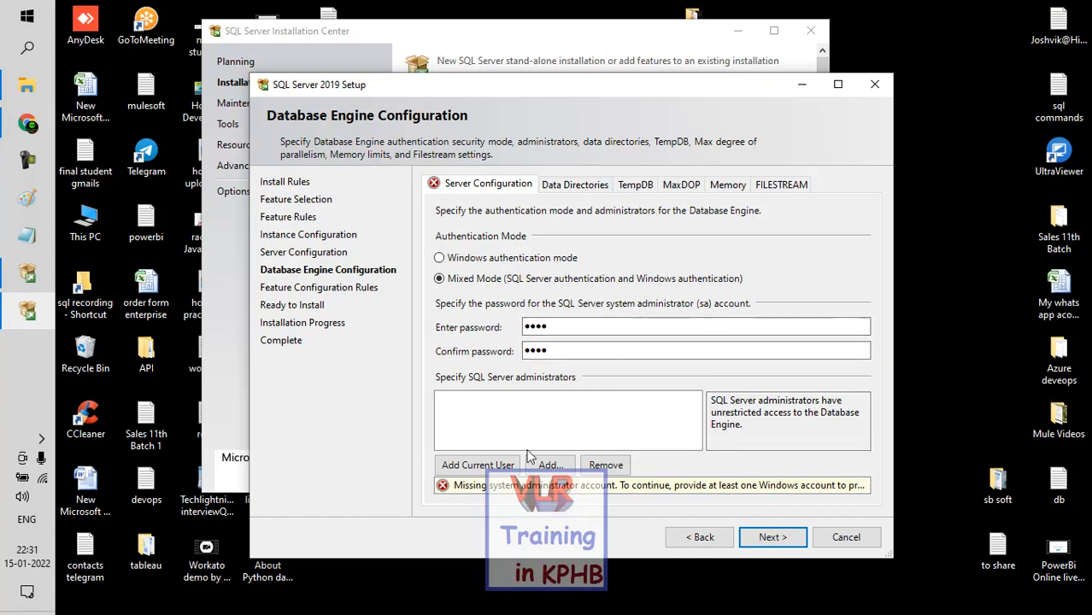
# Step: Add the current user as SQL Server administrator, then run the SQL Server 2019 installation through and close the setup
pyautogui.click(503, 468)
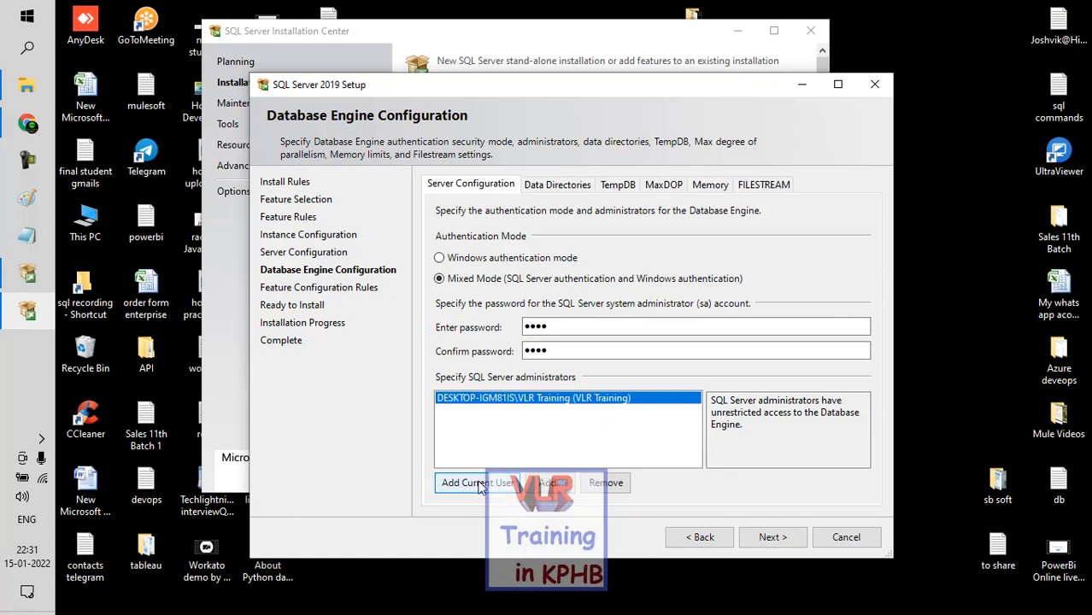
pyautogui.click(774, 537)
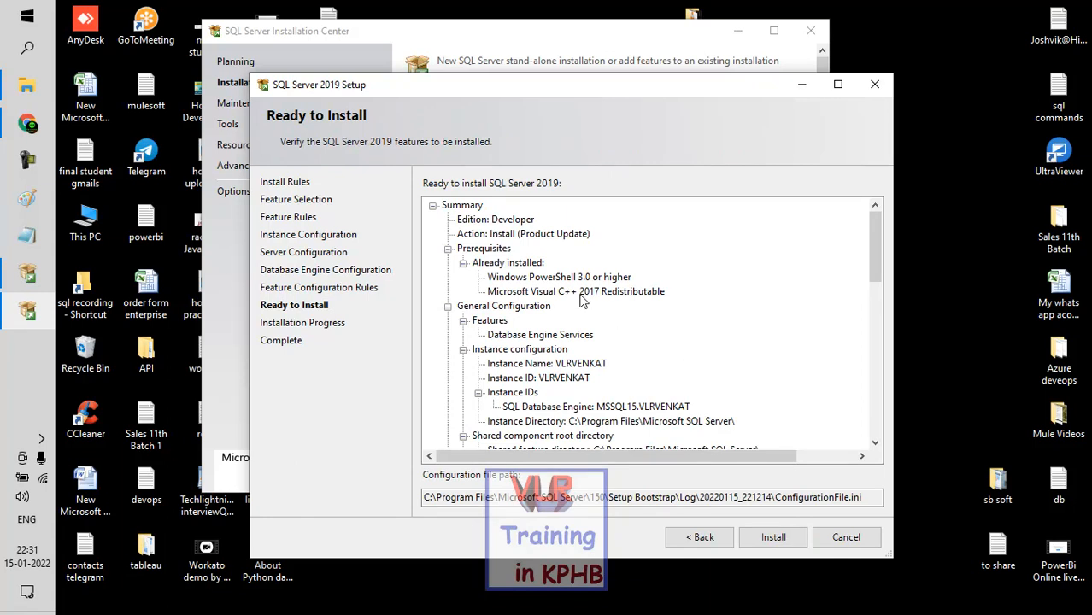
pyautogui.scroll(-2, 603, 292)
pyautogui.scroll(-10, 603, 292)
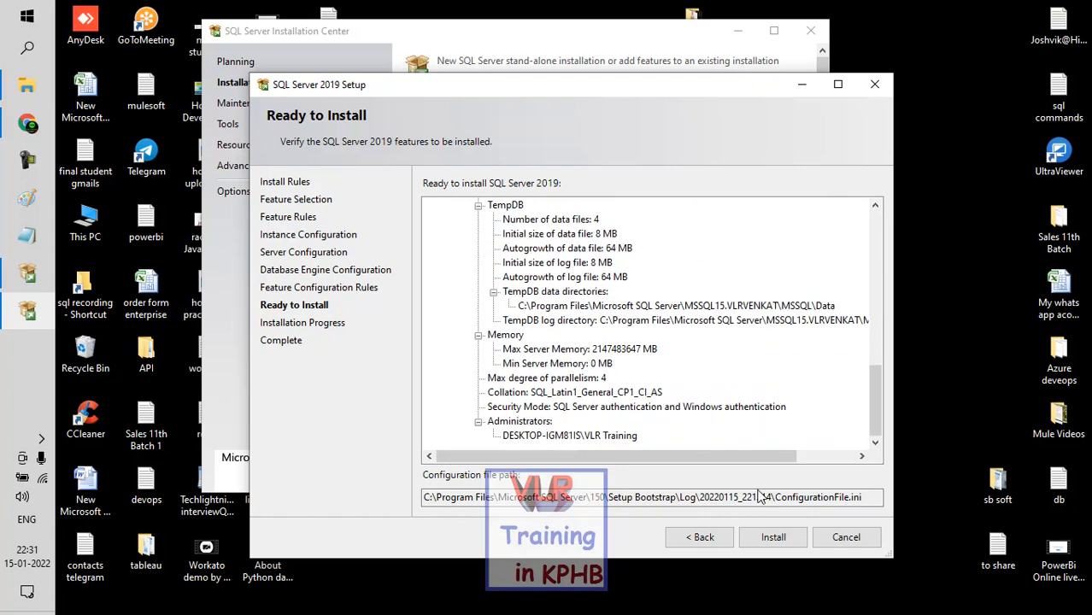
pyautogui.click(773, 537)
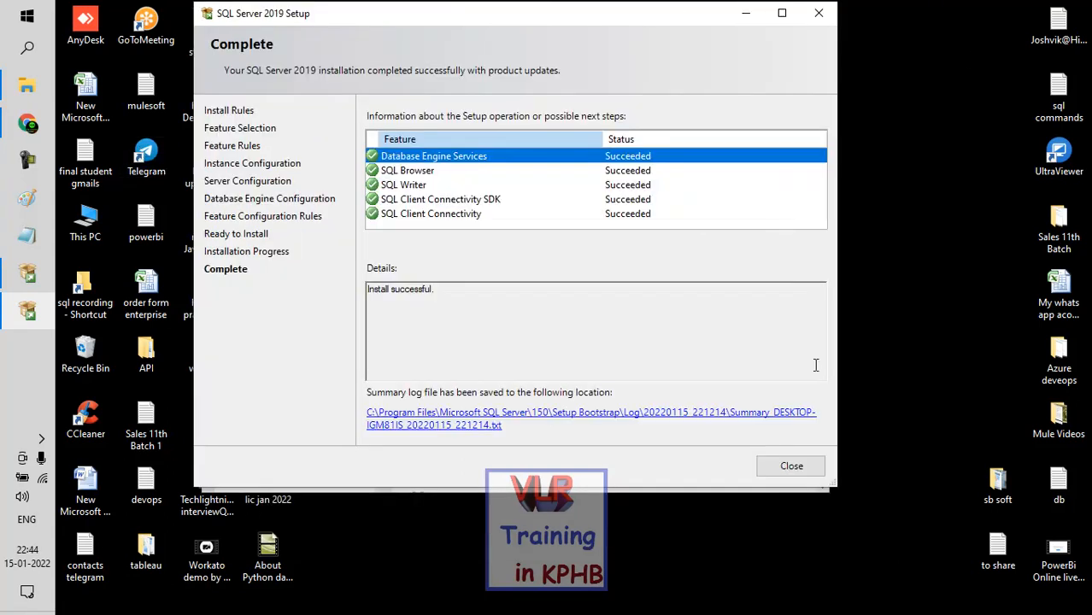
pyautogui.click(794, 468)
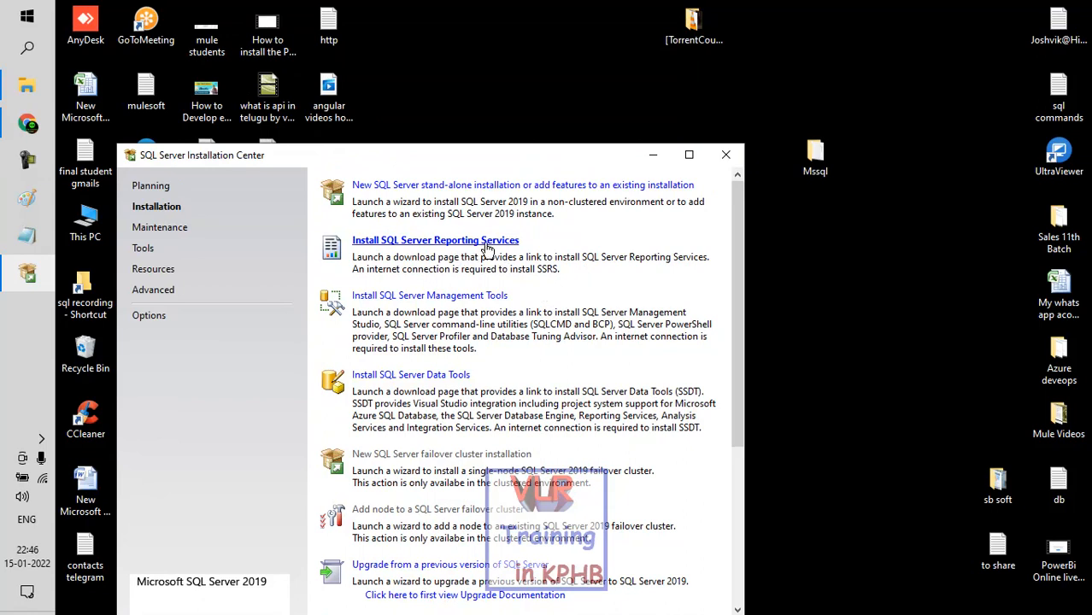
# Step: Download SQL Server Management Studio 18.10 through the Installation Center's management tools link and save SSMS-Setup-ENU in Downloads
pyautogui.click(435, 299)
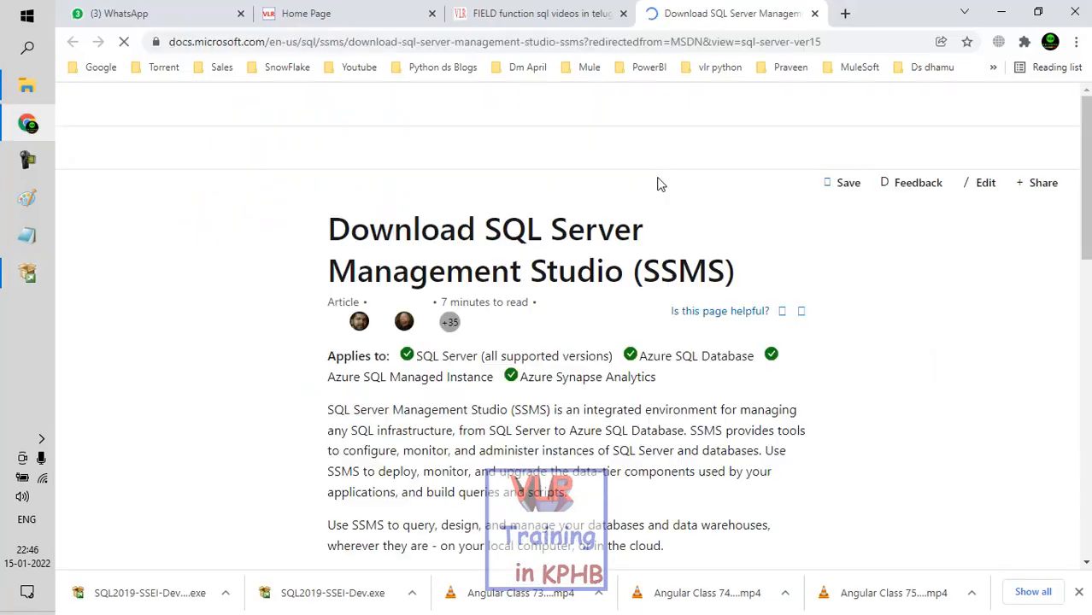
pyautogui.scroll(-3, 542, 212)
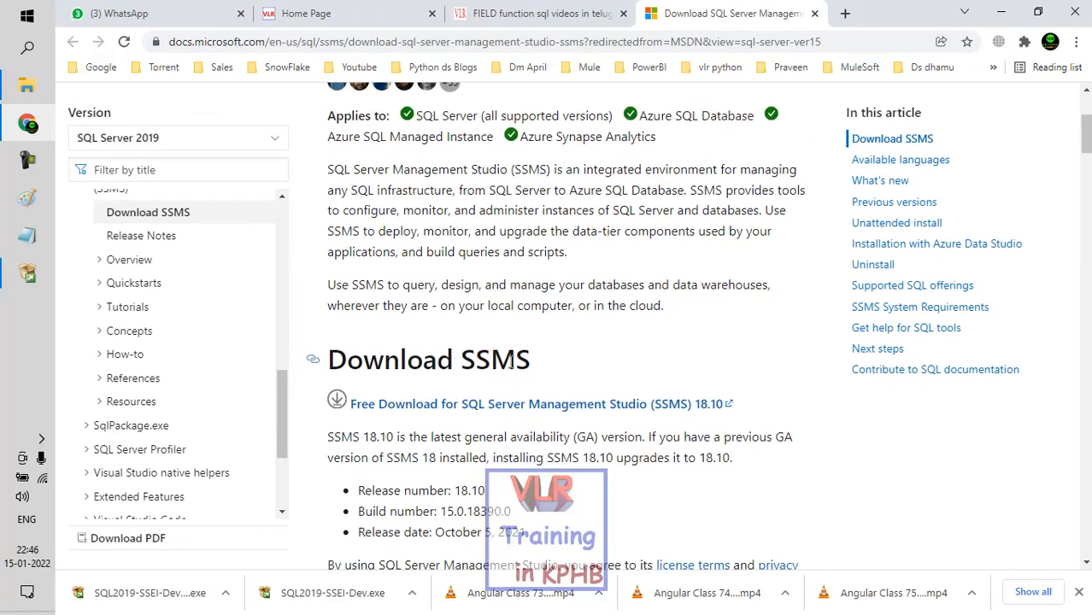
pyautogui.click(598, 405)
pyautogui.scroll(1, 617, 376)
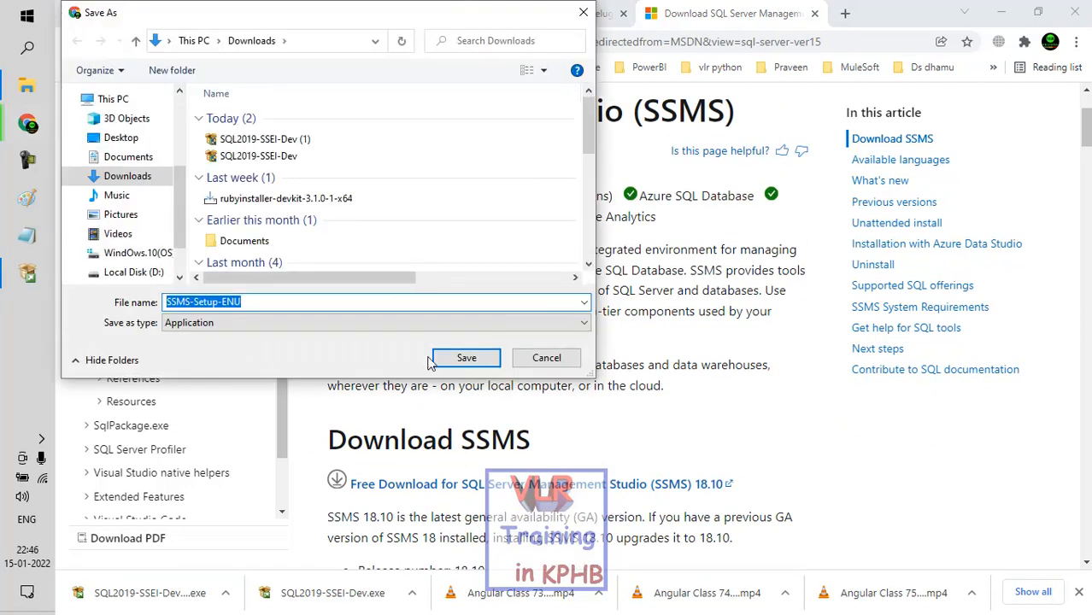
pyautogui.click(465, 357)
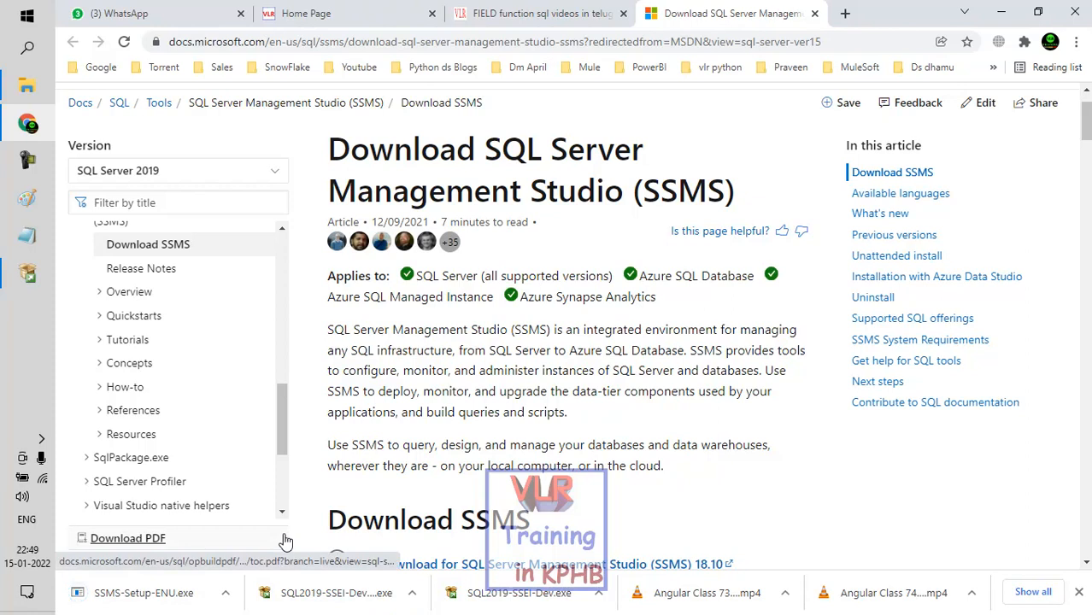
# Step: Run SSMS-Setup-ENU.exe, install SQL Server Management Studio 18.10 in the default location and close the finished setup
pyautogui.click(114, 599)
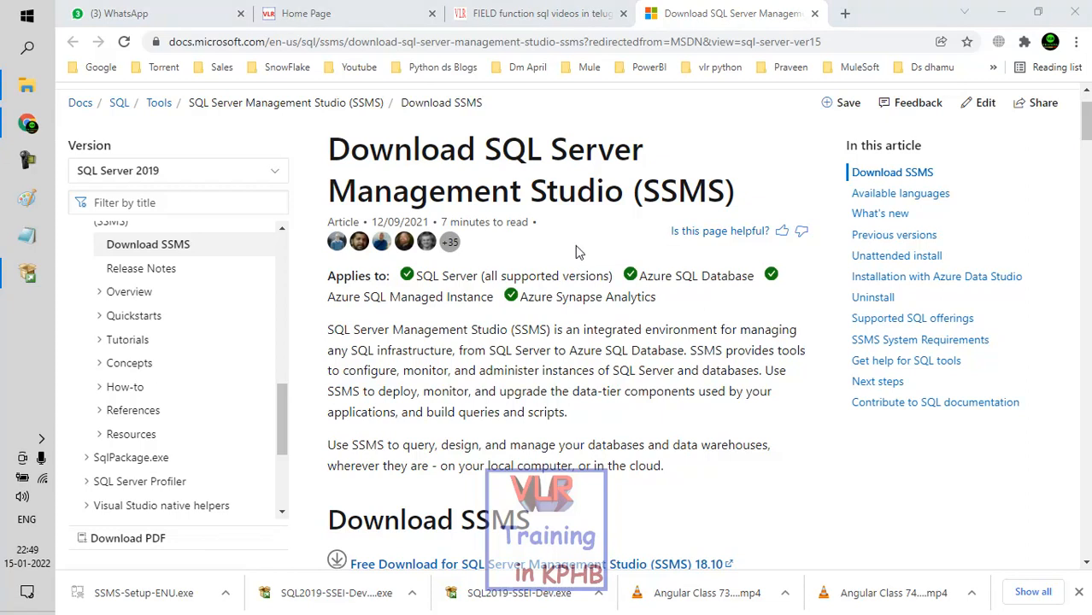
pyautogui.click(26, 276)
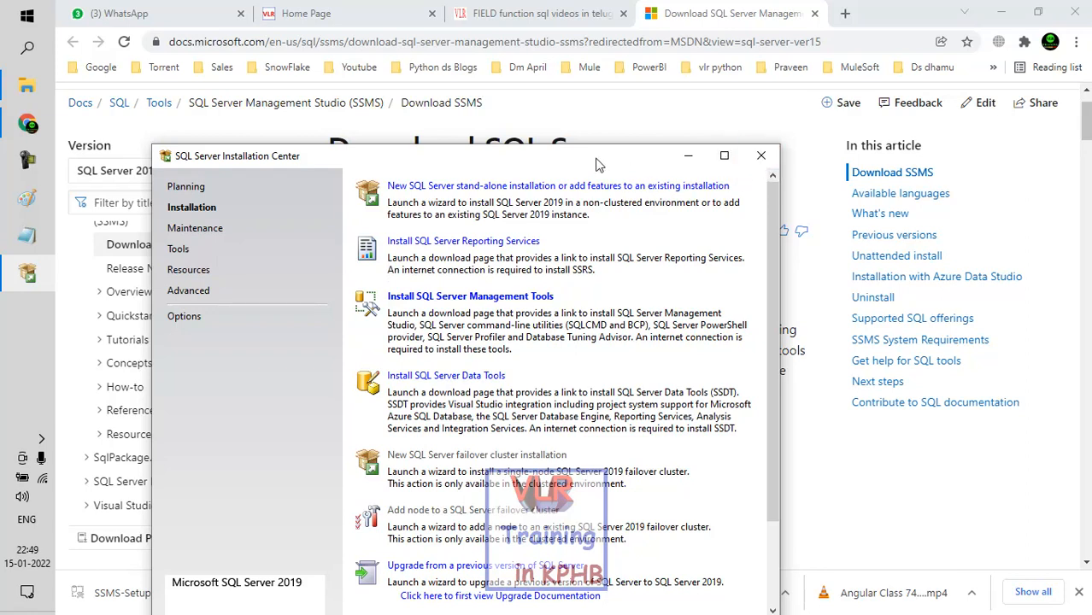
pyautogui.click(688, 156)
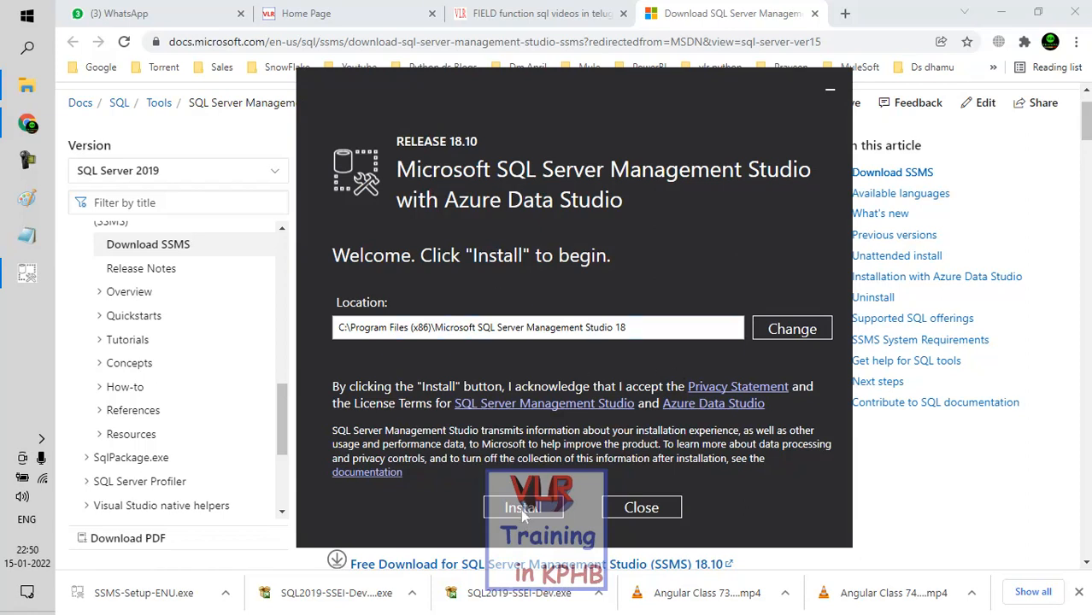
pyautogui.click(523, 509)
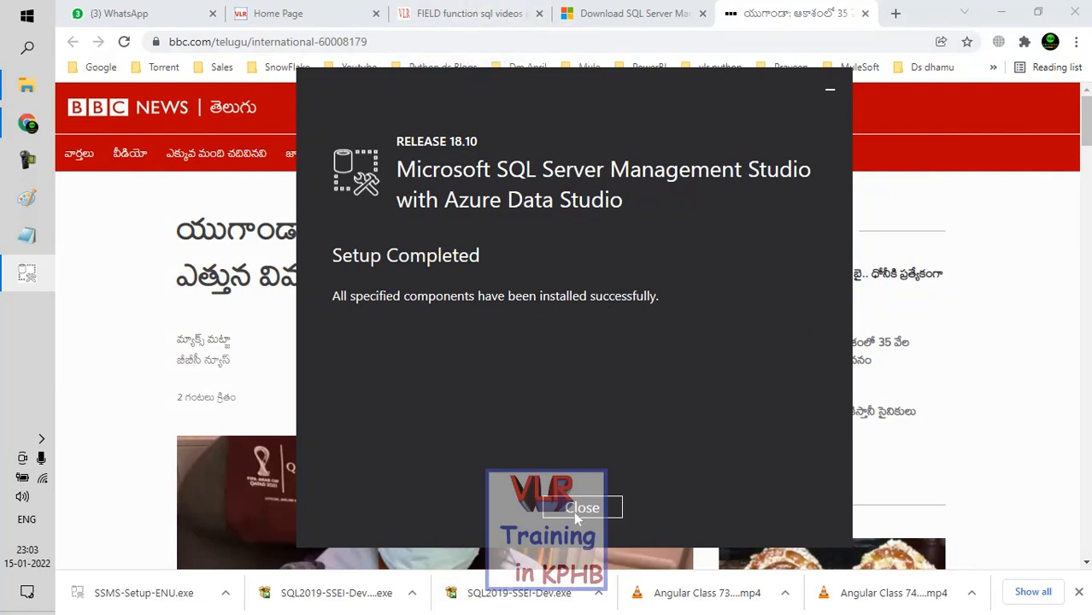
pyautogui.click(312, 14)
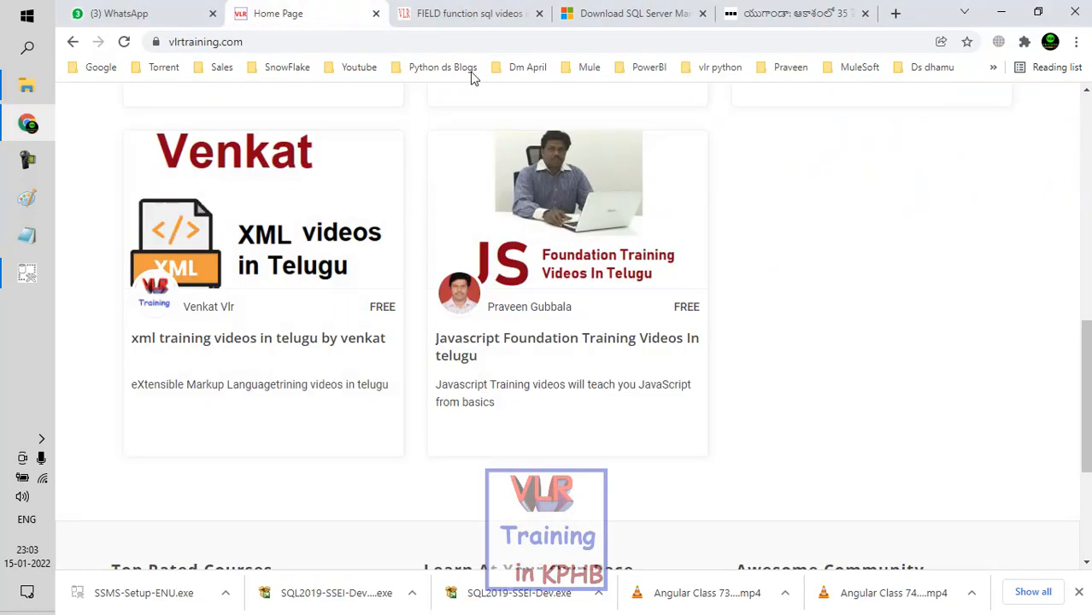
pyautogui.click(28, 276)
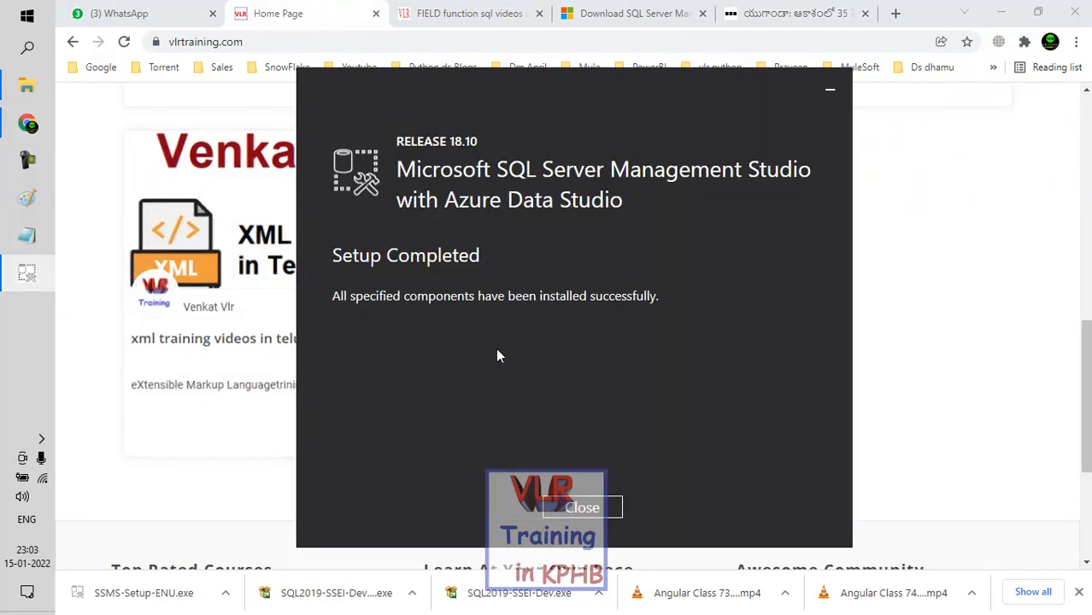
pyautogui.click(574, 497)
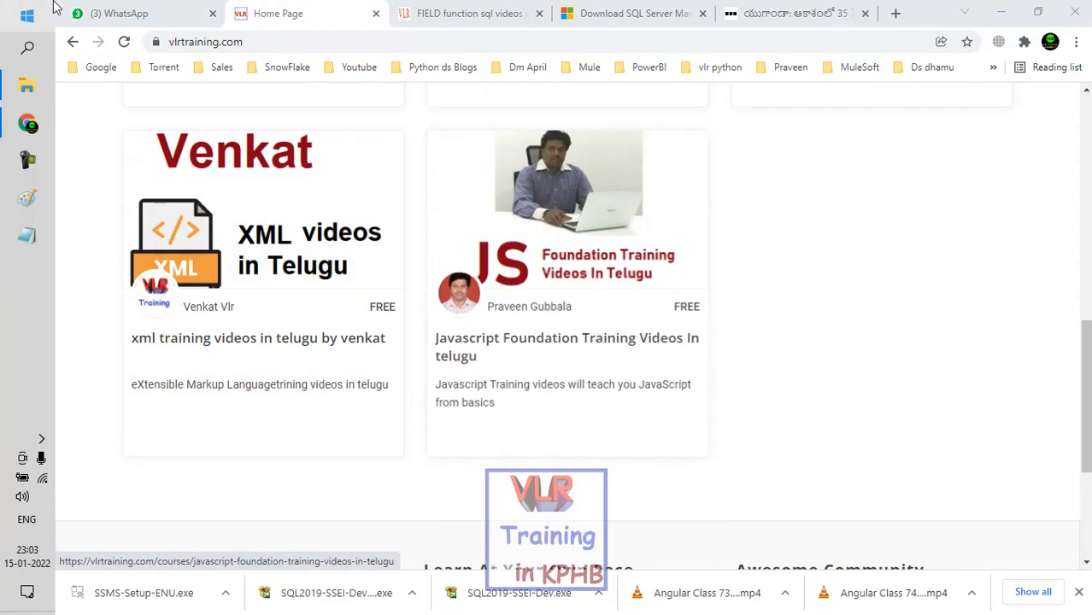
# Step: Search Windows for SQL Server and launch Microsoft SQL Server Management Studio 18
pyautogui.click(26, 48)
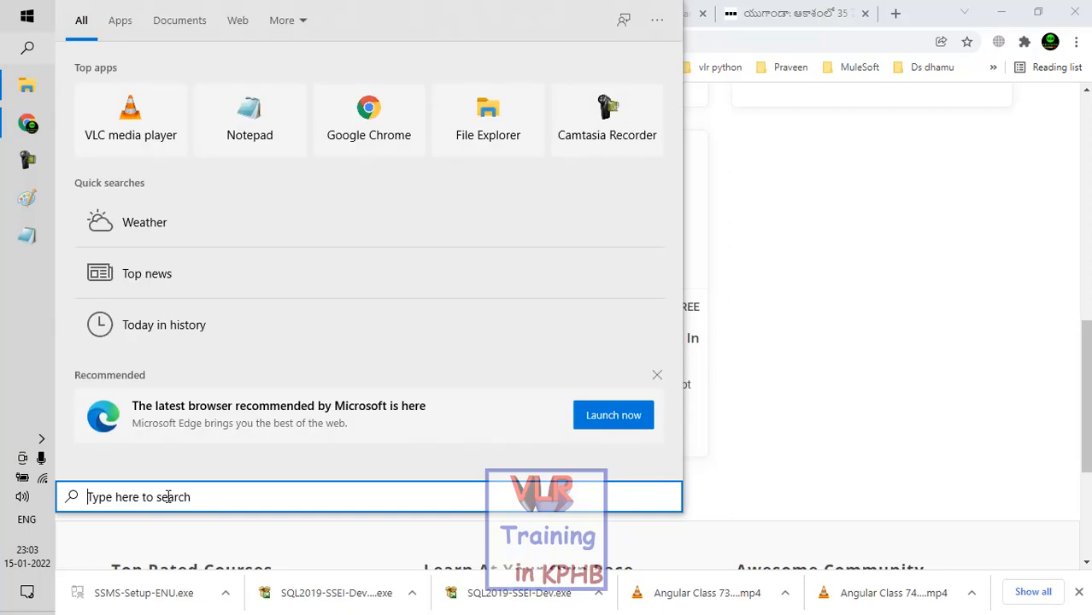
pyautogui.write('sql ser')
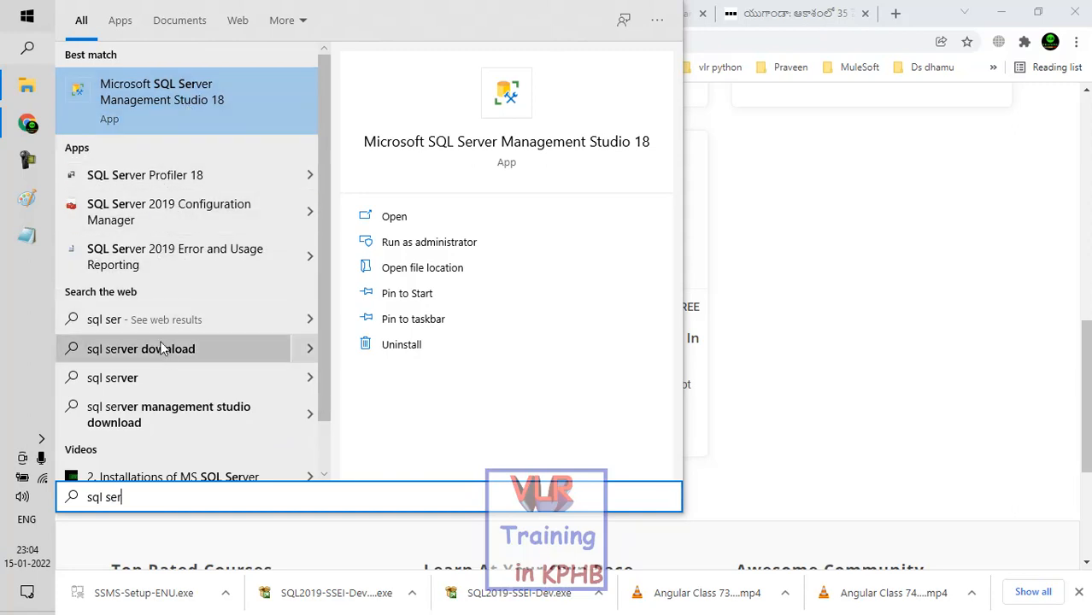
pyautogui.click(165, 100)
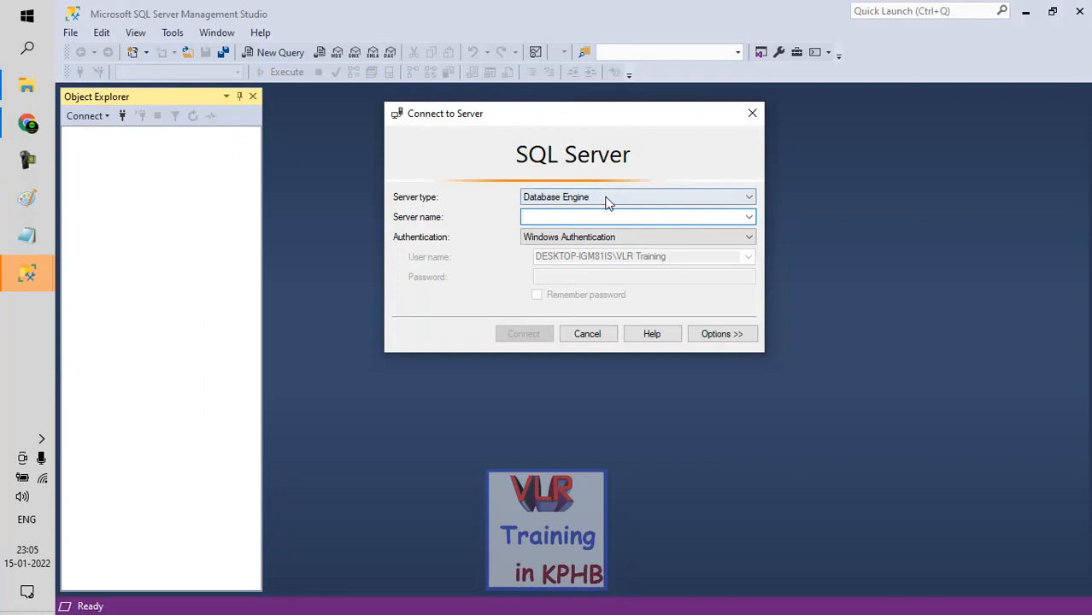
# Step: Browse the local servers for the Database Engine instance DESKTOP-IGM81IS\VLRVENKAT and connect to it with Windows Authentication
pyautogui.click(605, 198)
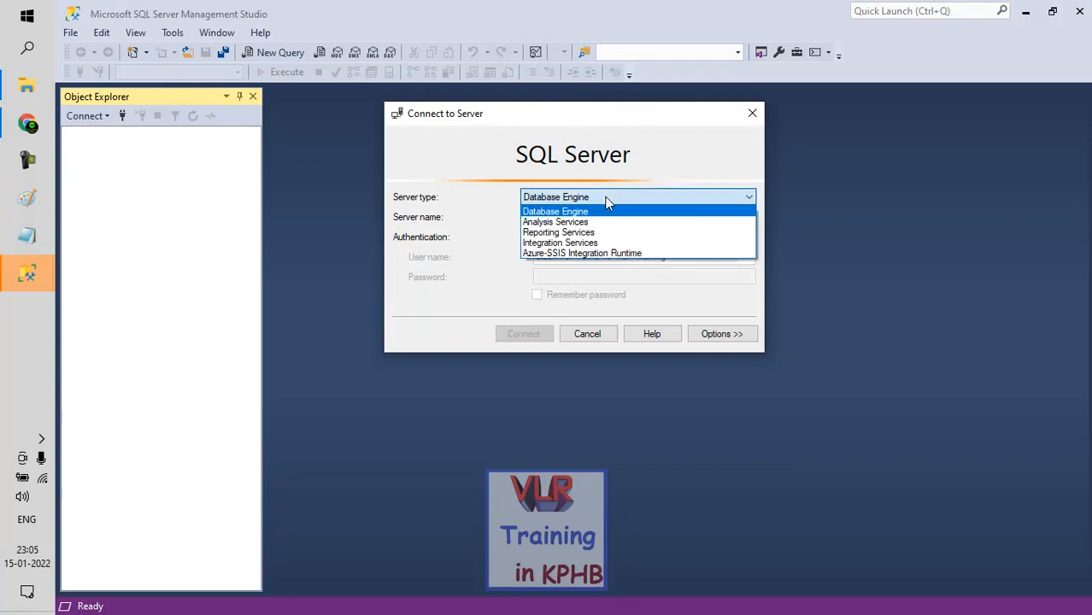
pyautogui.click(493, 280)
pyautogui.click(747, 216)
pyautogui.click(621, 238)
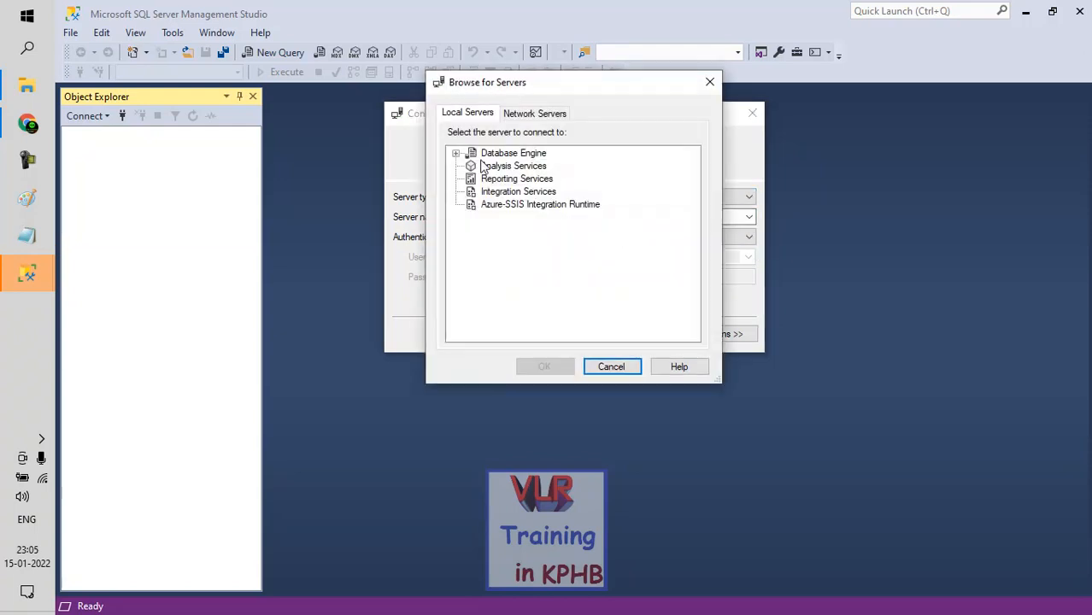
pyautogui.click(455, 153)
pyautogui.click(510, 178)
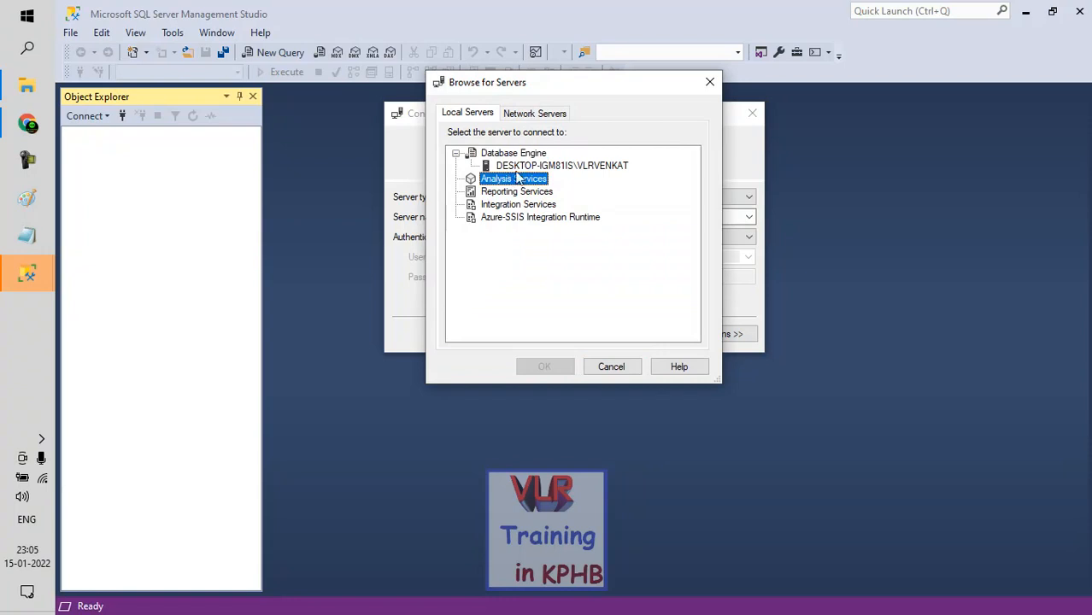
pyautogui.click(525, 166)
pyautogui.click(545, 366)
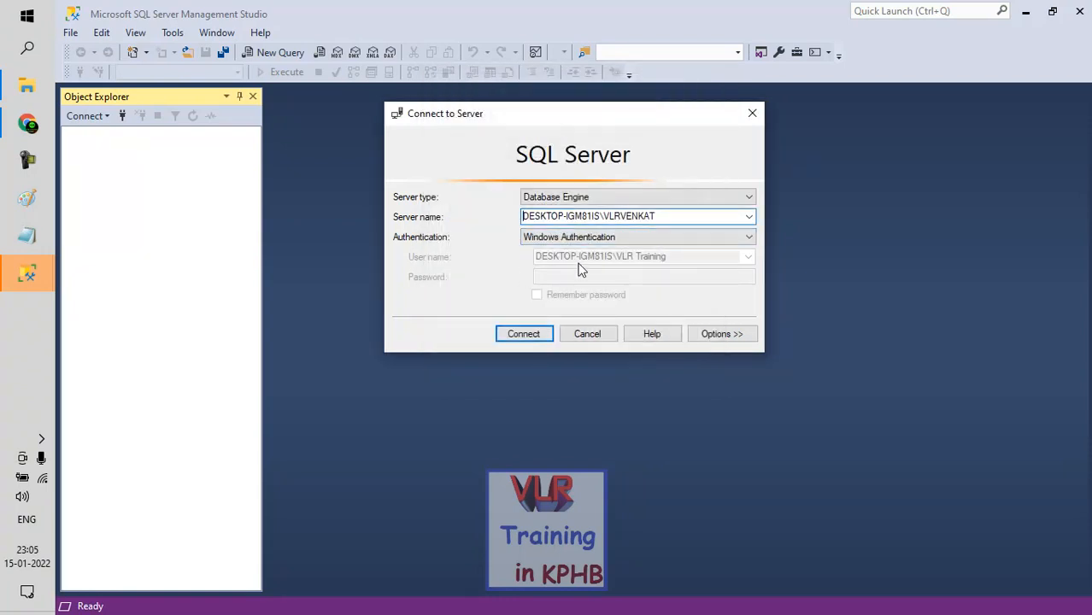
pyautogui.click(538, 335)
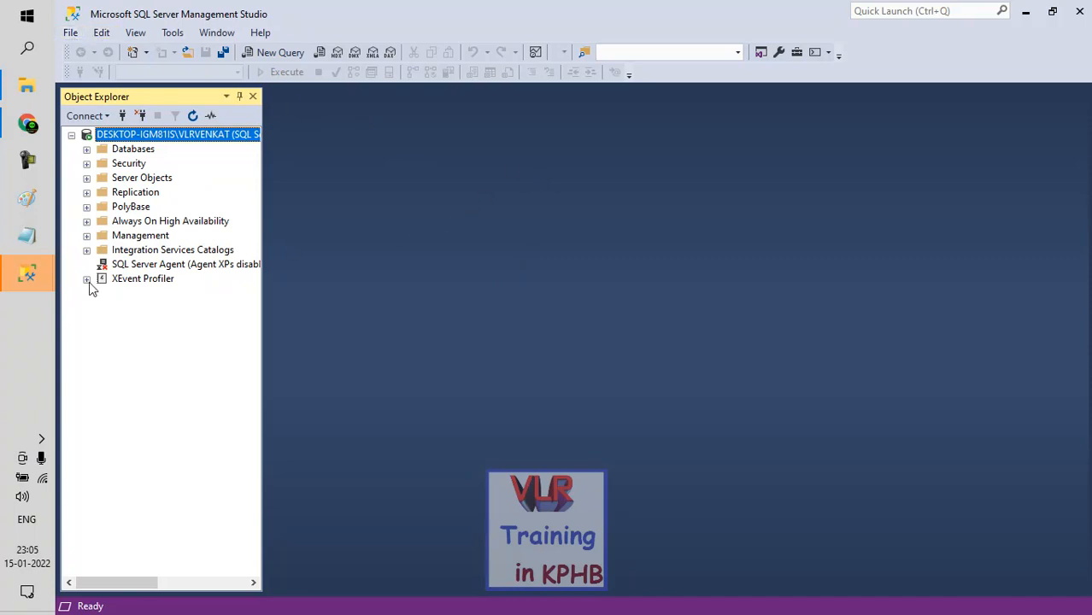
# Step: Switch to the second Management Studio window and connect it to the same local Database Engine instance using Windows Authentication
pyautogui.moveTo(29, 287)
pyautogui.moveTo(156, 297)
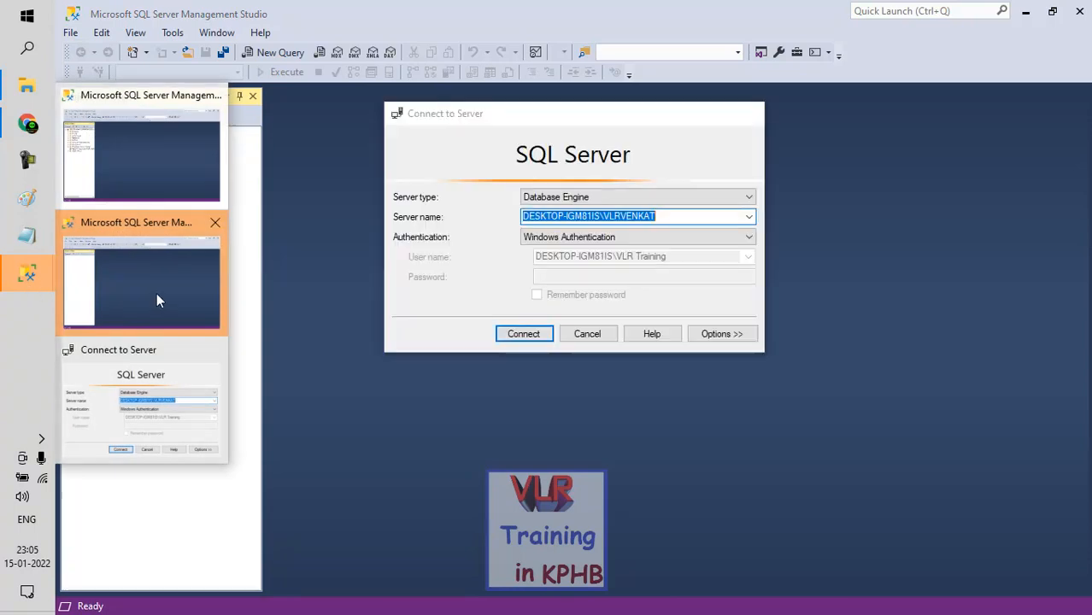
pyautogui.click(179, 279)
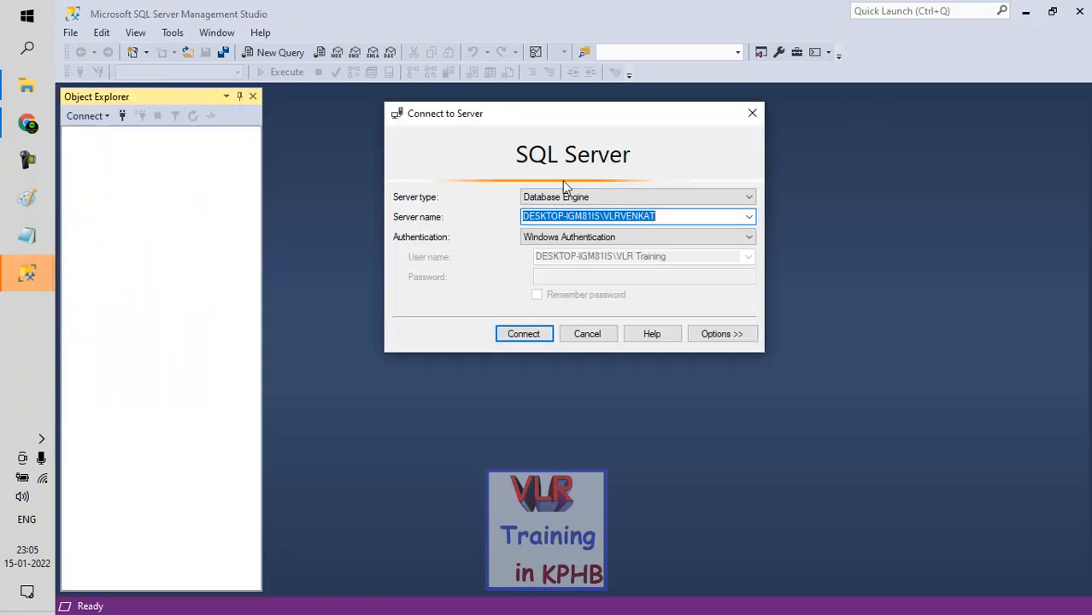
pyautogui.click(17, 274)
pyautogui.click(94, 187)
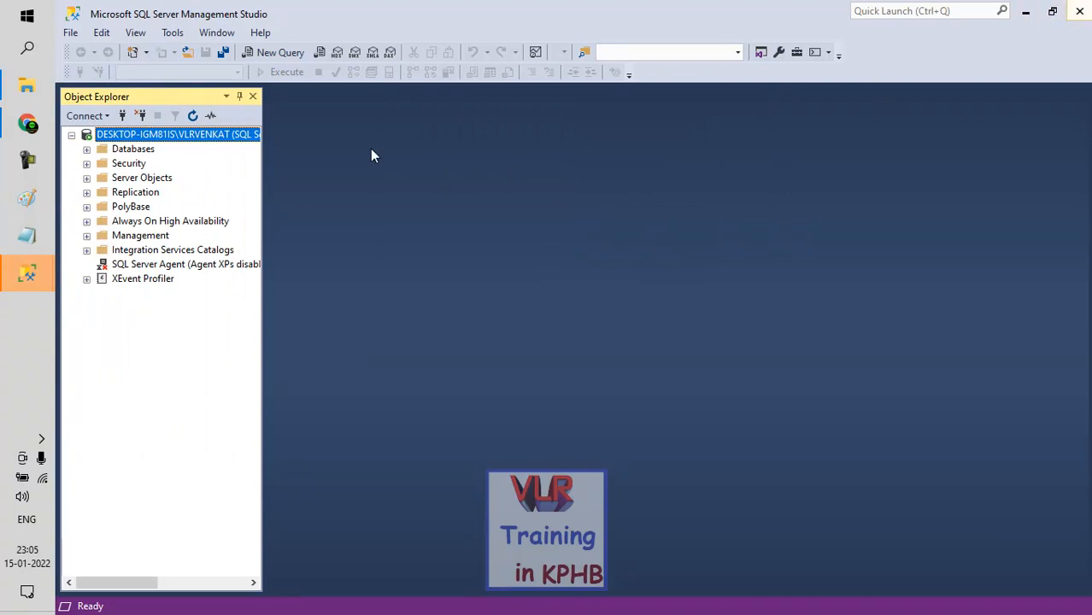
pyautogui.click(27, 274)
pyautogui.click(141, 378)
pyautogui.click(536, 340)
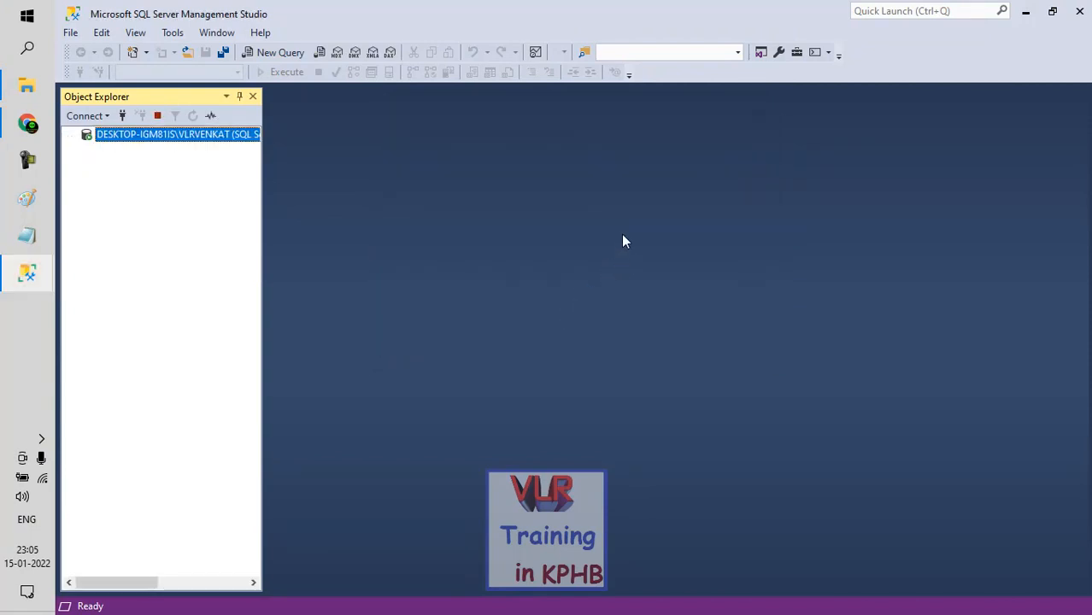